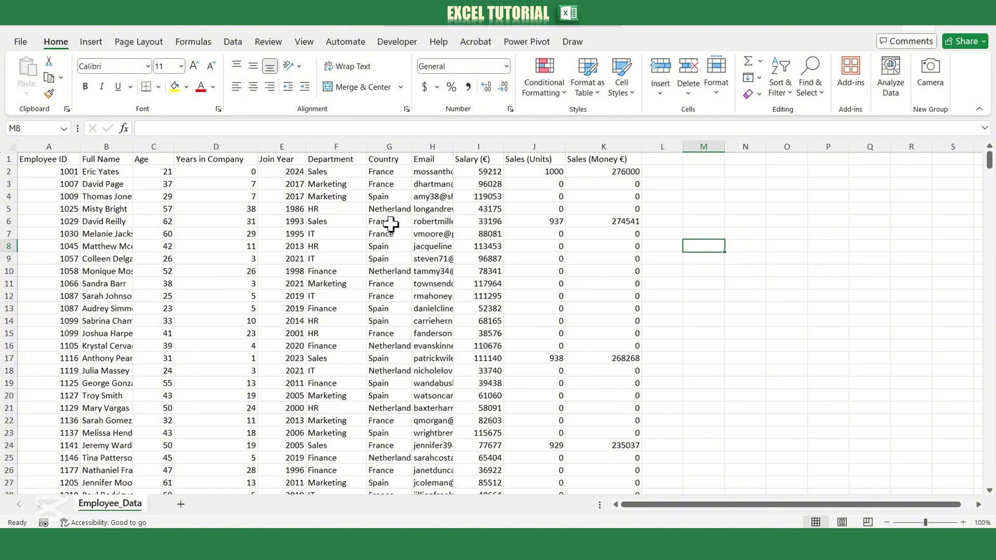
Select column A and the Sales (Money €) column to check their count and totals, then clear the selection
left_click(49, 147)
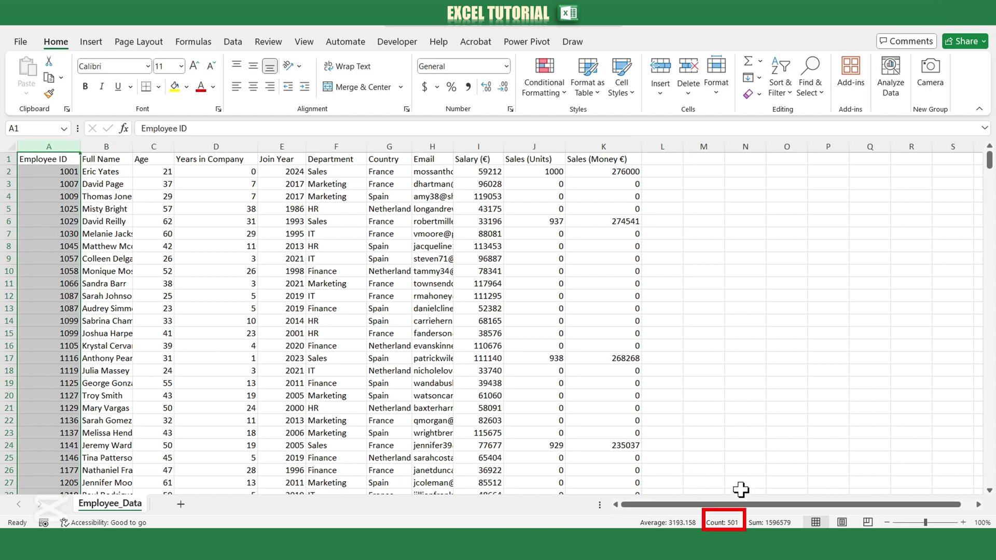
left_click(597, 147)
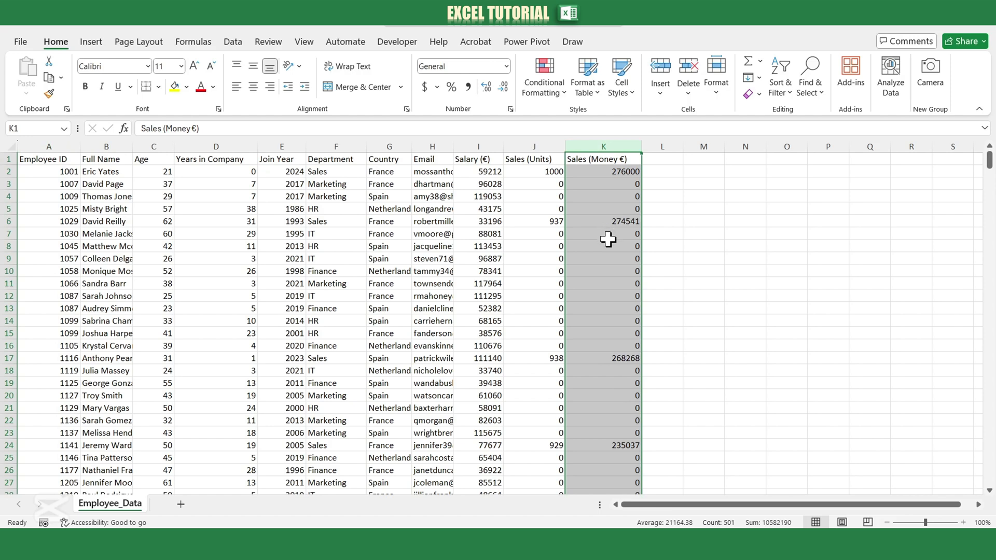
left_click(332, 172)
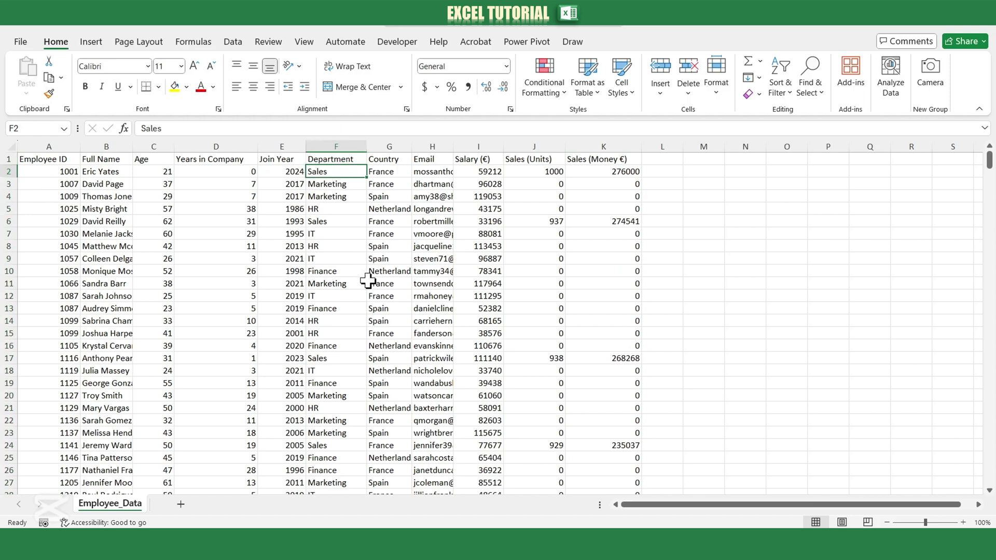
Load the employee range A1:K501 into Power Query as Table1, keeping headers
right_click(341, 296)
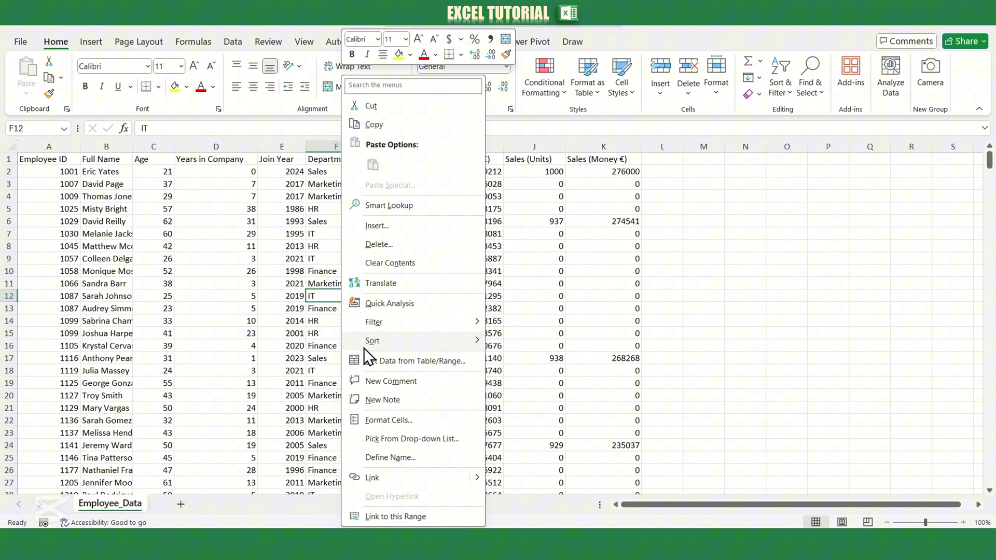
left_click(445, 366)
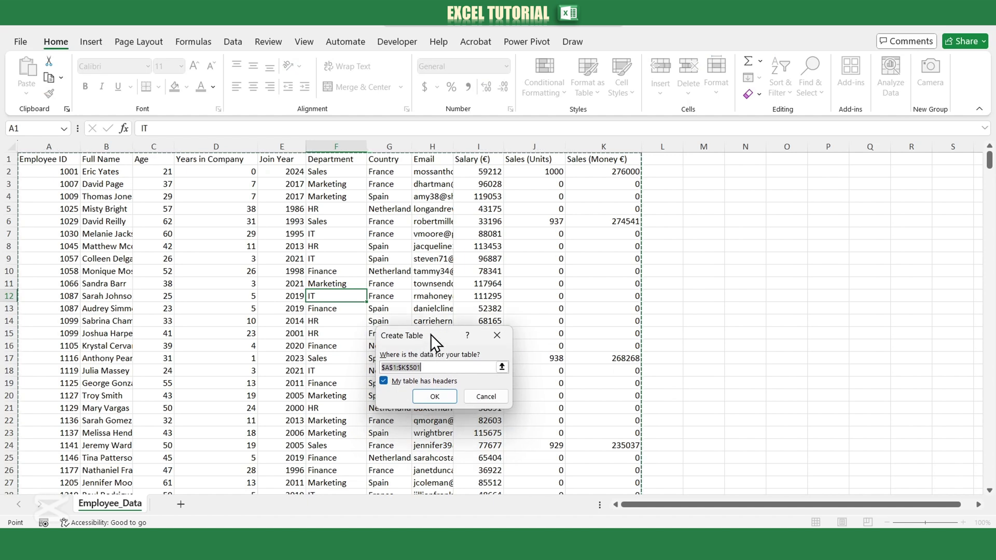
left_click_drag(431, 334, 402, 215)
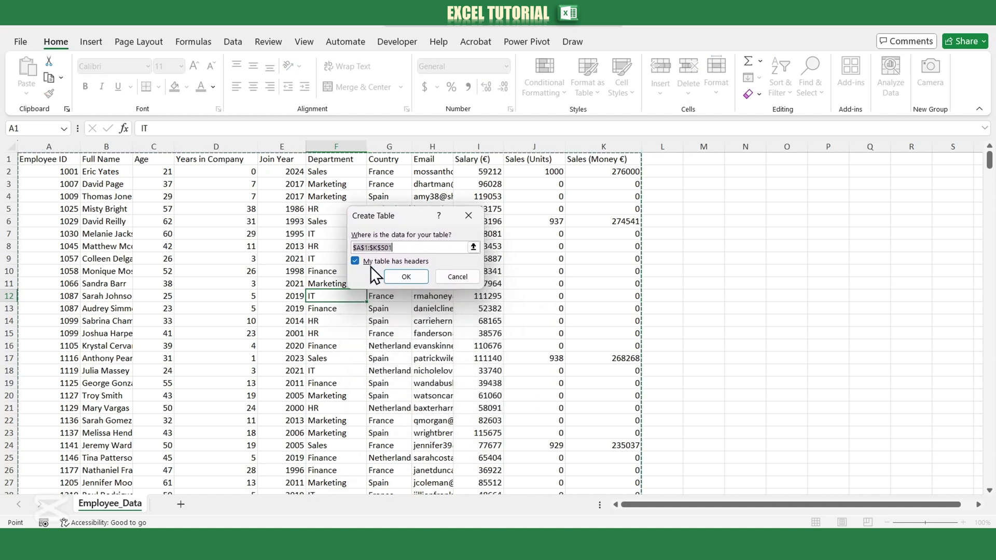
left_click(407, 280)
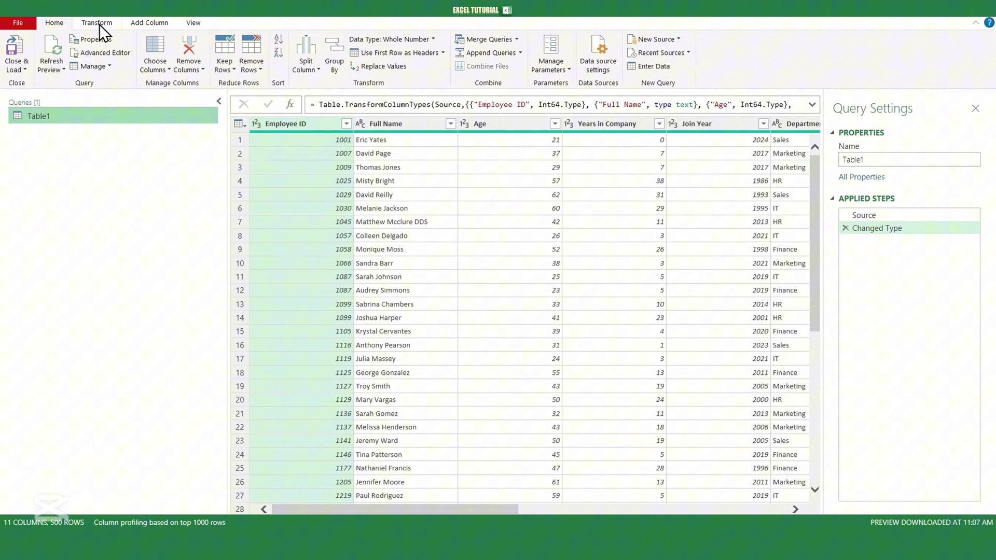
left_click(99, 24)
left_click(146, 24)
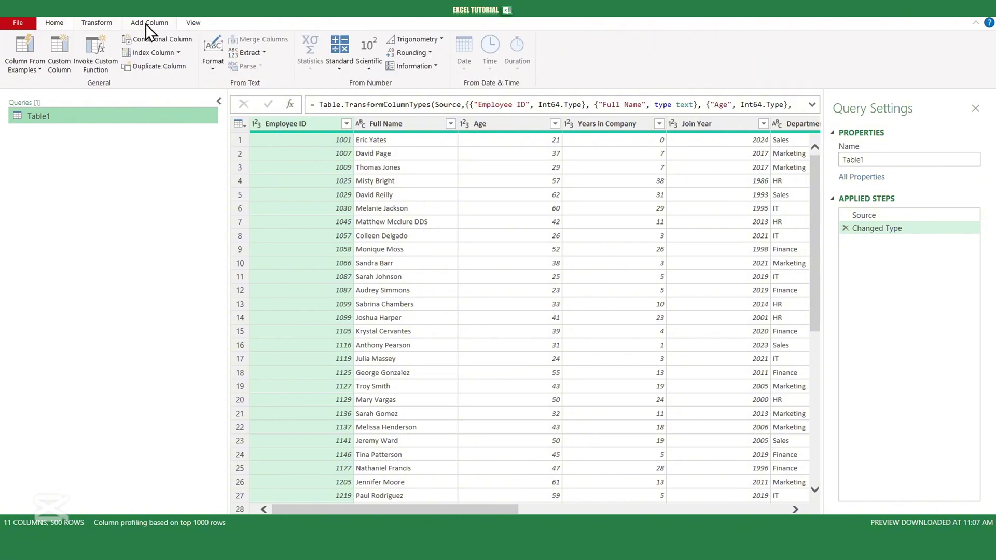
left_click(193, 23)
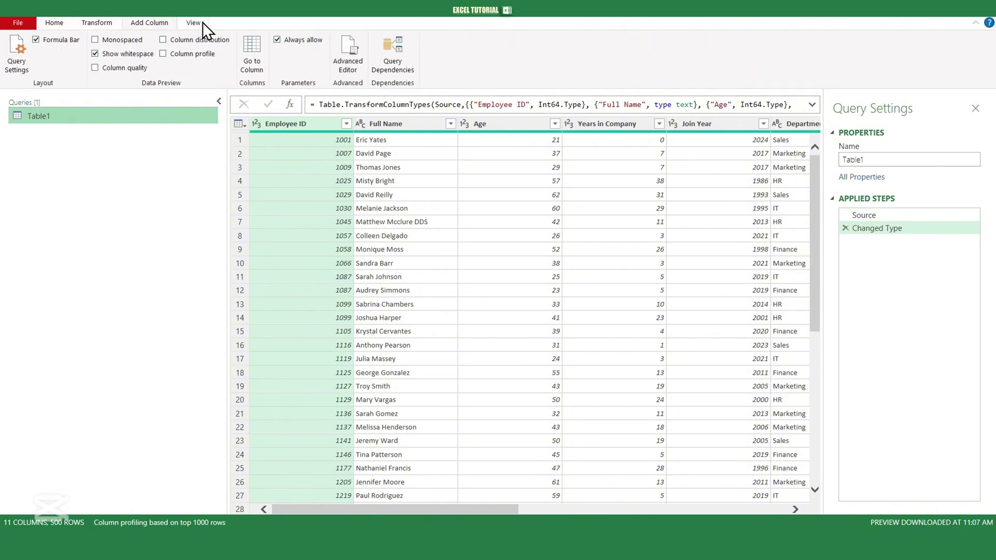
left_click(55, 22)
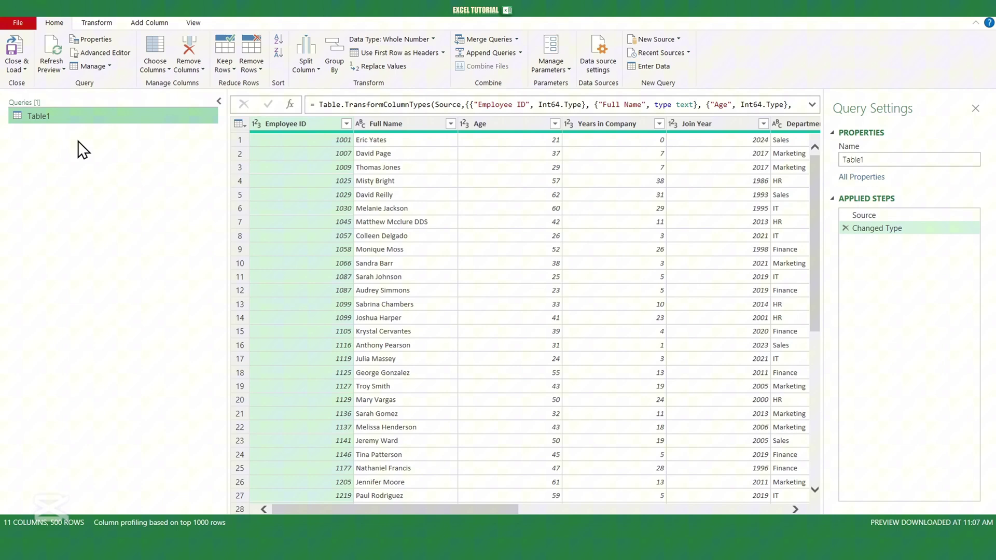
Duplicate the Table1 query to create Table1 (2)
right_click(51, 117)
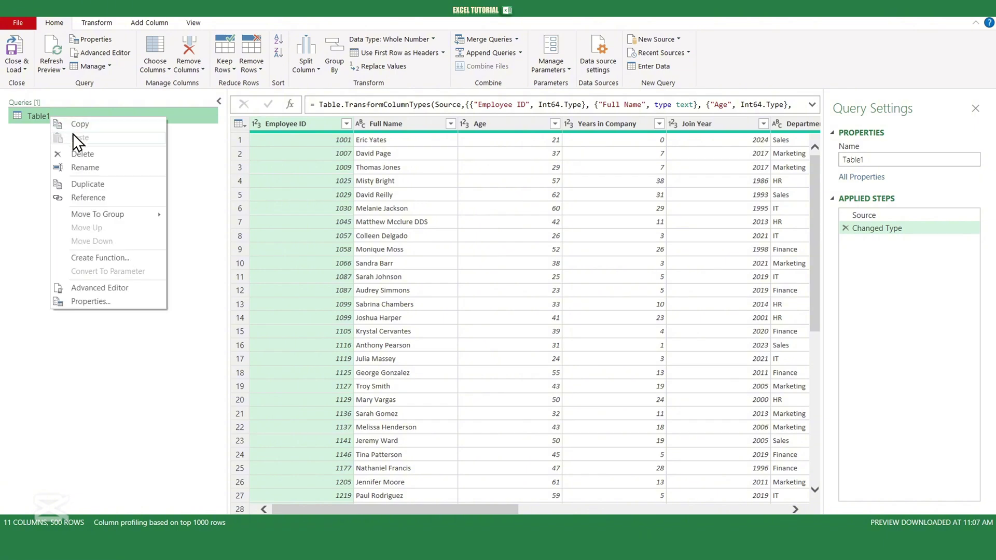
left_click(85, 185)
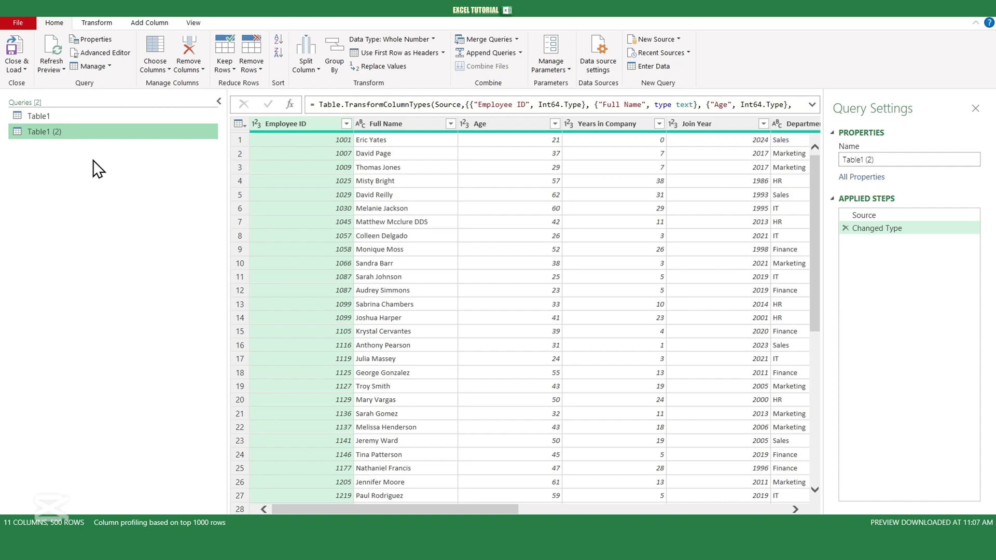
Open Group By for Table1 (2) in Advanced mode and delete the Employee ID grouping
left_click(335, 65)
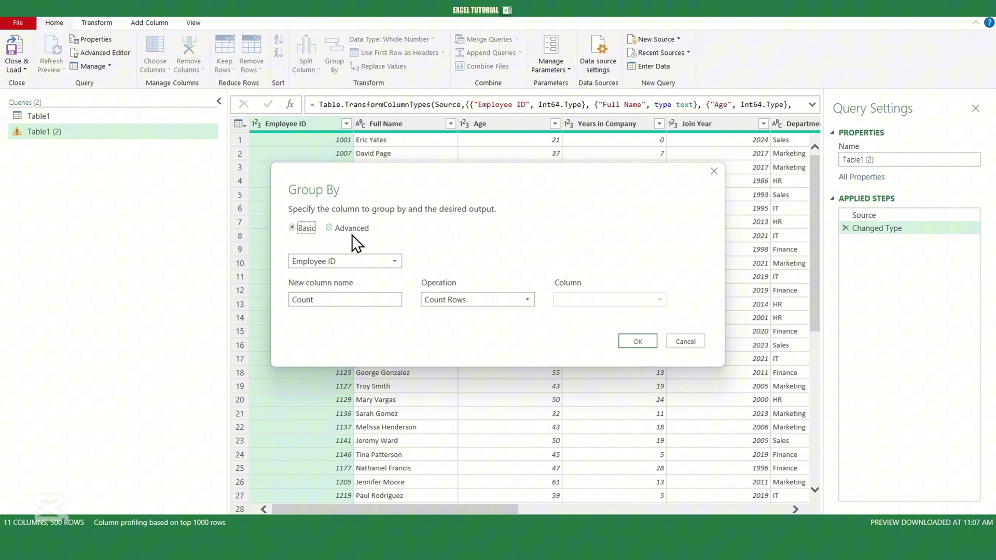
left_click(333, 229)
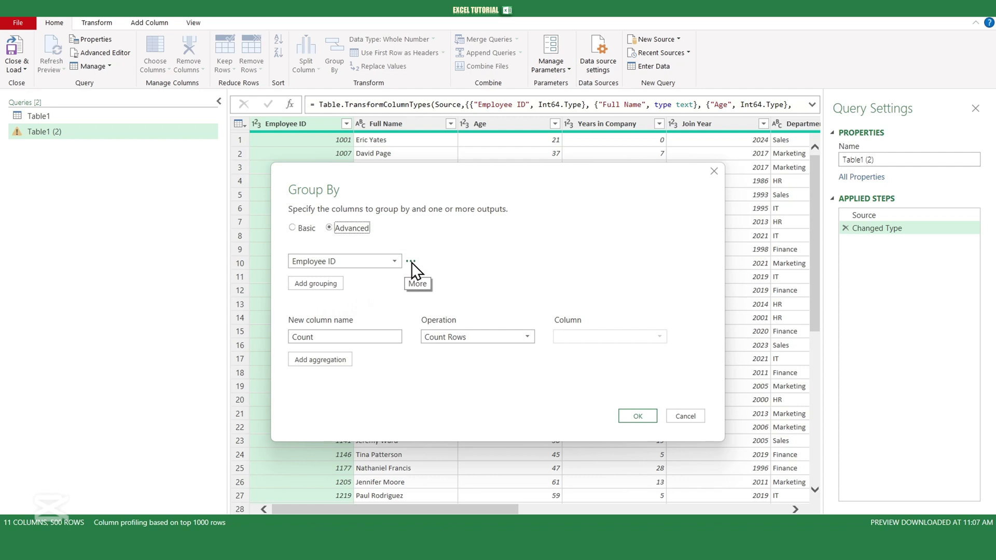
left_click(411, 262)
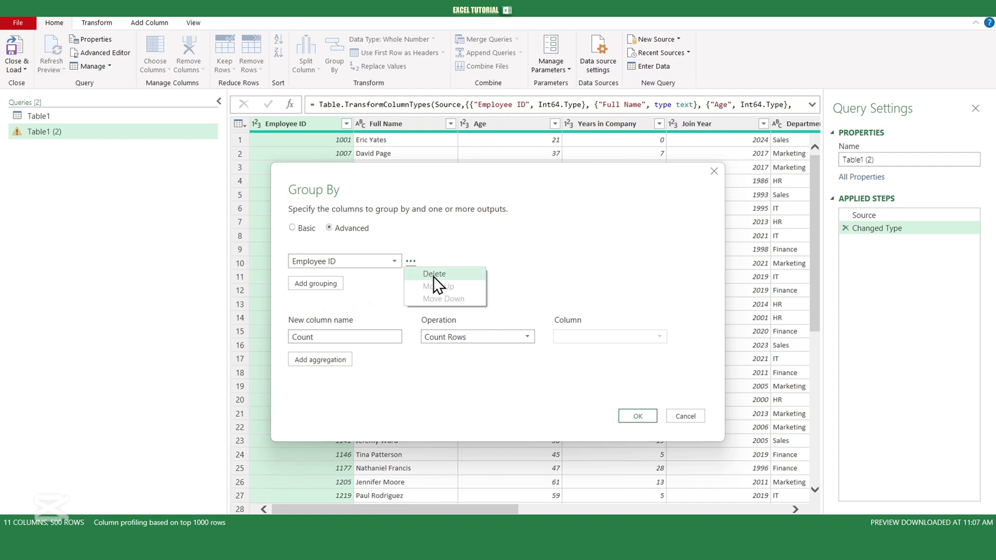
left_click(433, 274)
left_click_drag(338, 316, 278, 315)
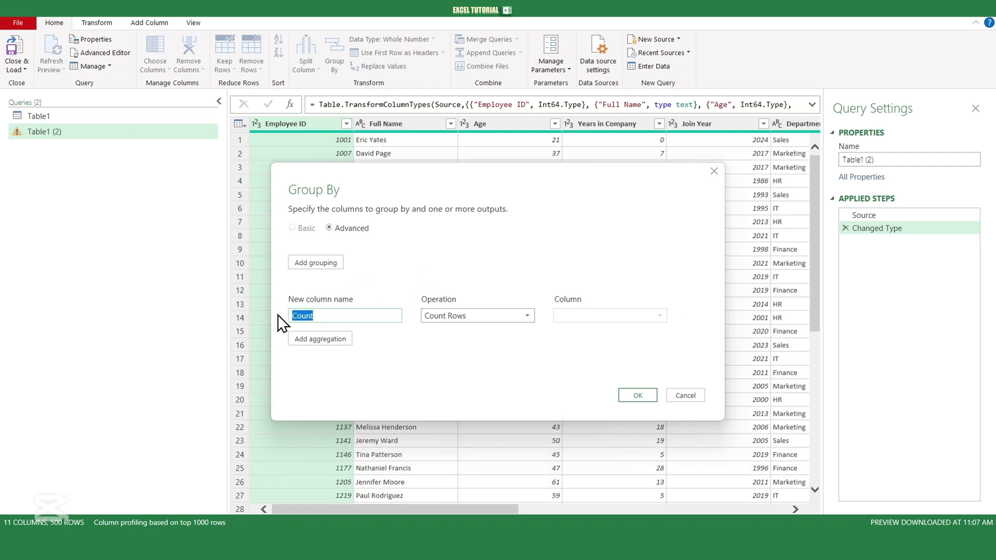
Name the first aggregation 'total sales' as the Sum of Sales (Money €)
type("total sales")
left_click(469, 318)
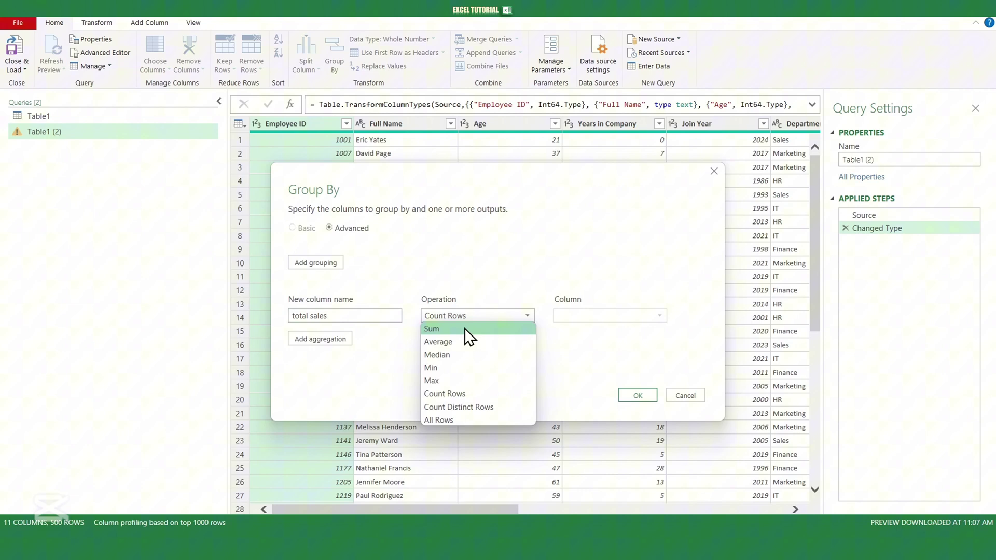
left_click(434, 330)
left_click(603, 321)
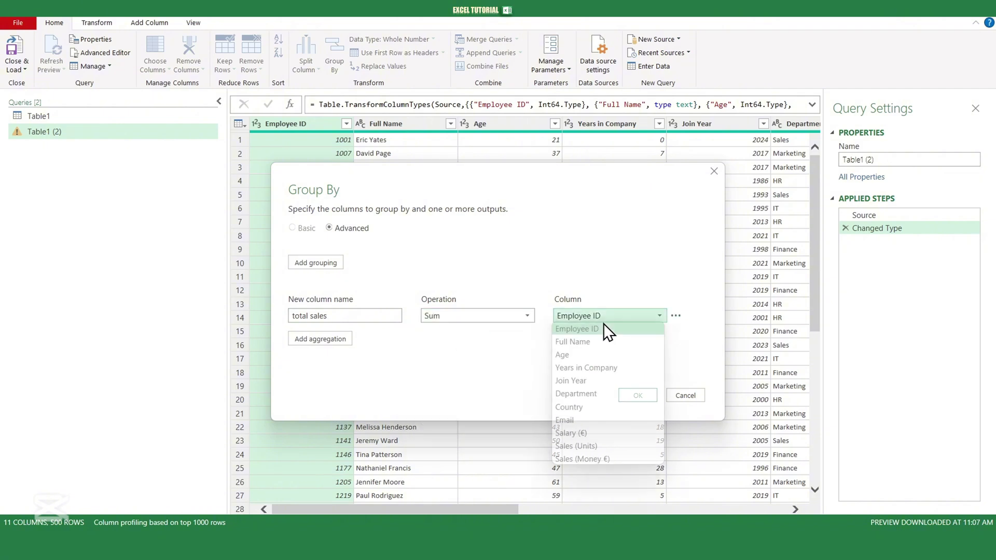
left_click(584, 459)
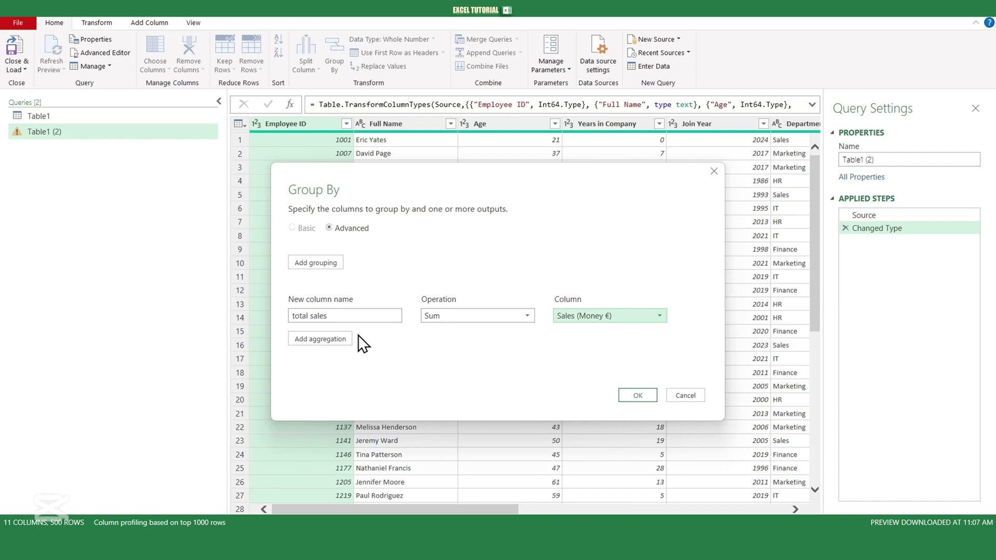
Add an 'average sales' aggregation averaging Sales (Money €) and apply the grouping
left_click(342, 340)
type("average sales")
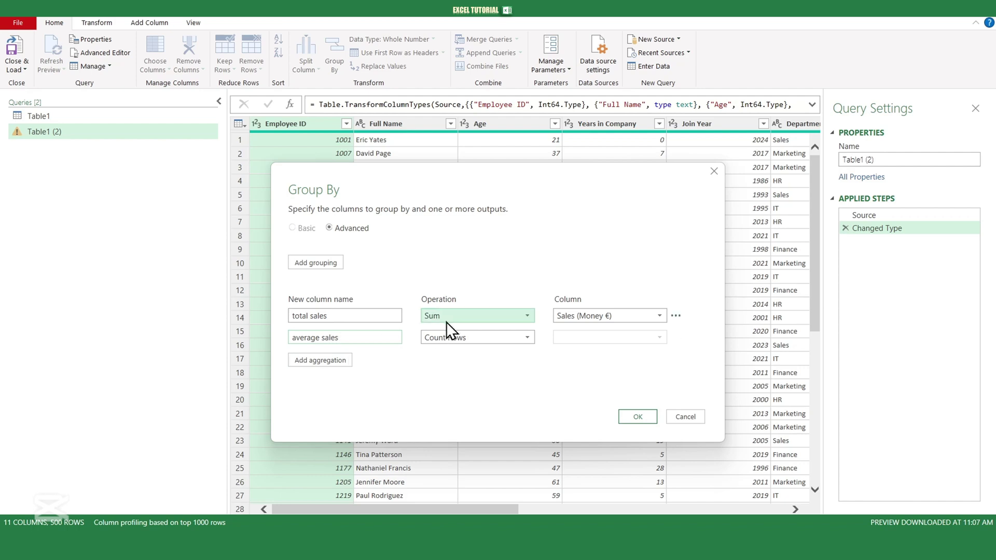
left_click(453, 337)
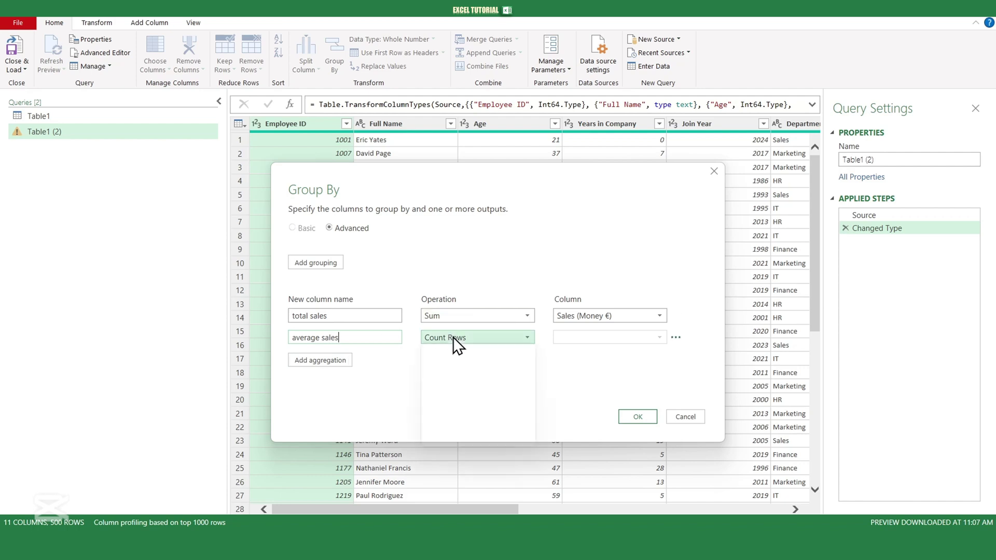
left_click(439, 364)
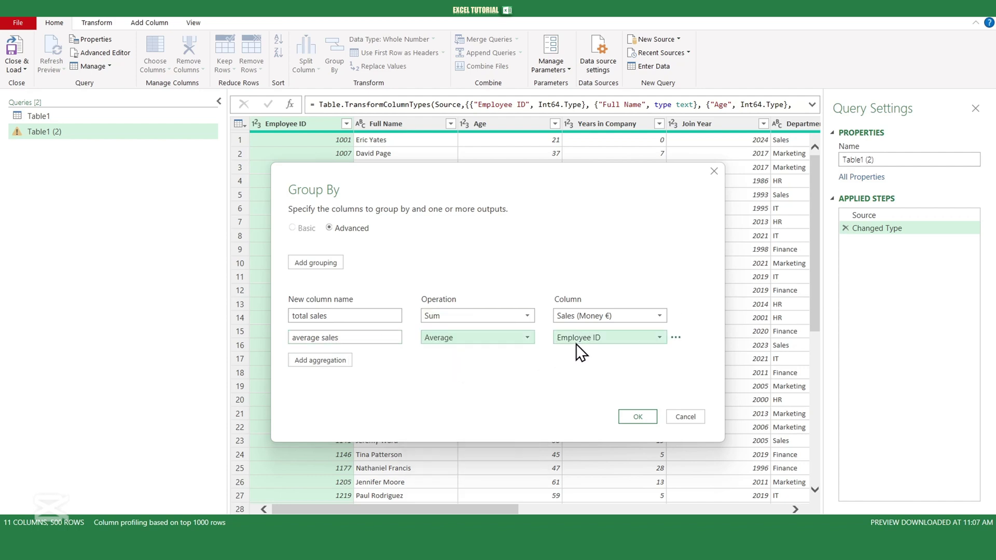
left_click(583, 347)
left_click(578, 480)
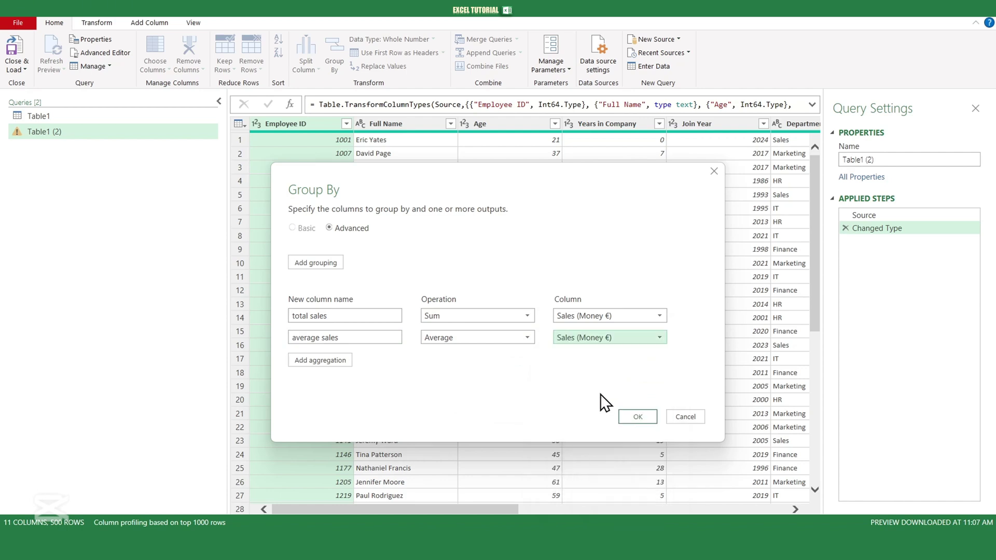
left_click(641, 415)
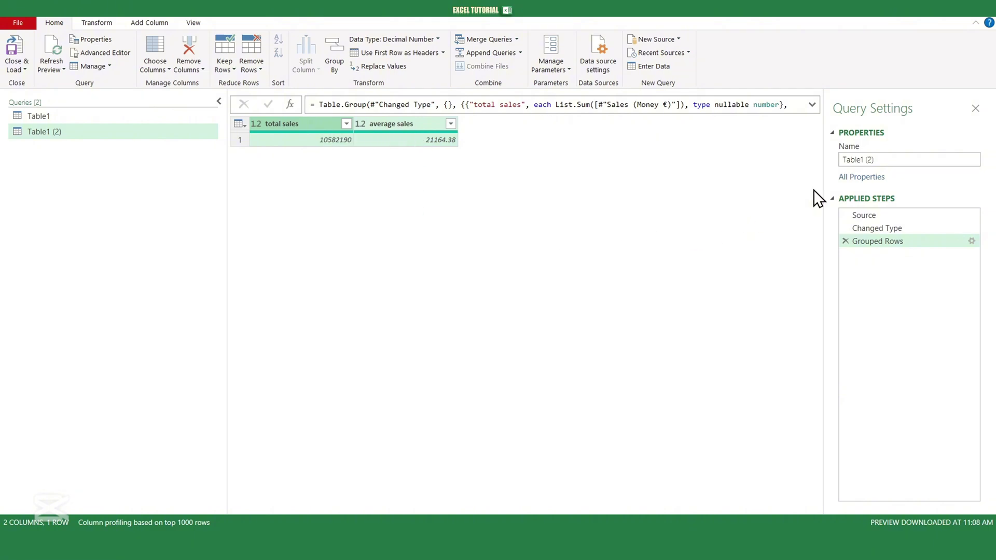
Change the Table1 (2) query name to sum&average in Query Settings
left_click(890, 160)
type("s")
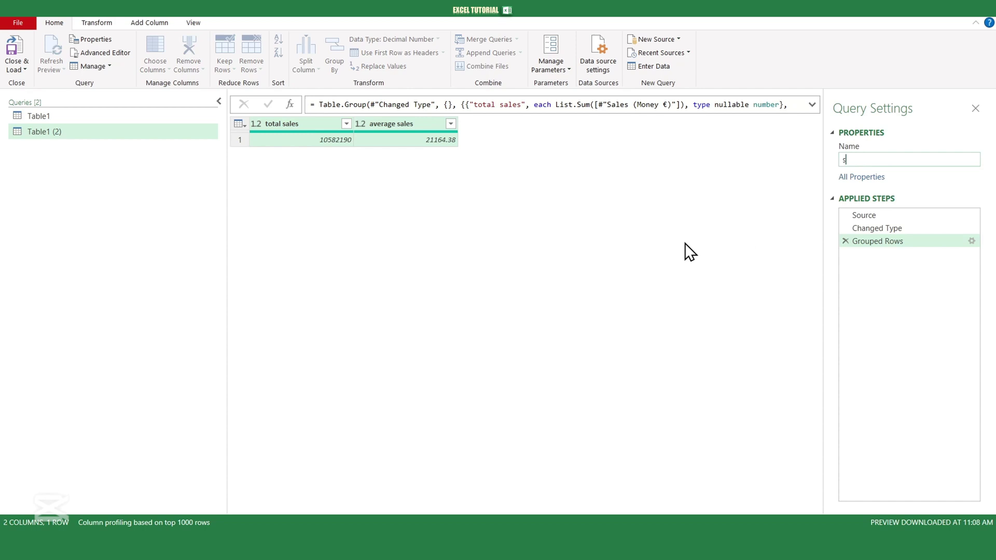
type("um&average")
key("Return")
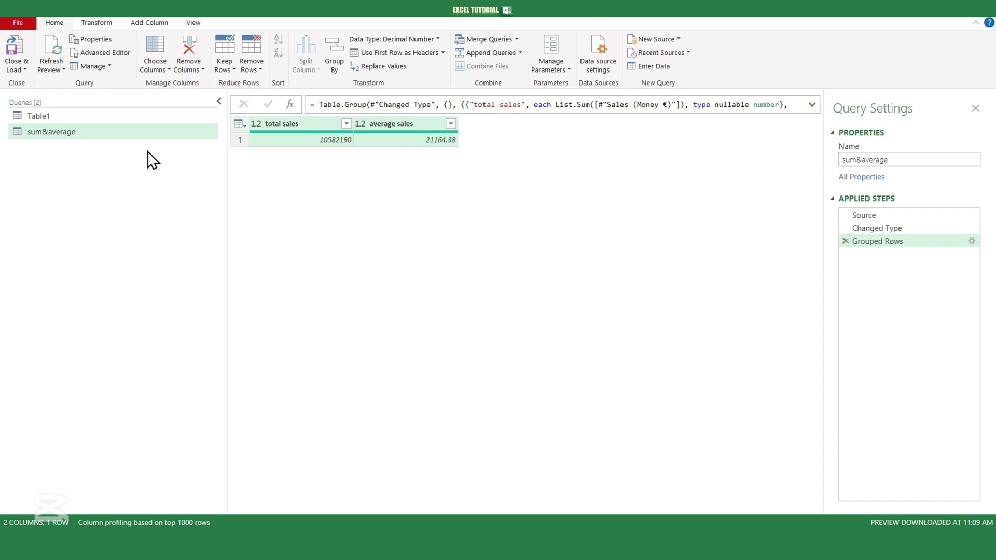
Duplicate Table1 twice, creating Table1 (2) and Table1 (3)
right_click(49, 117)
left_click(87, 185)
right_click(46, 122)
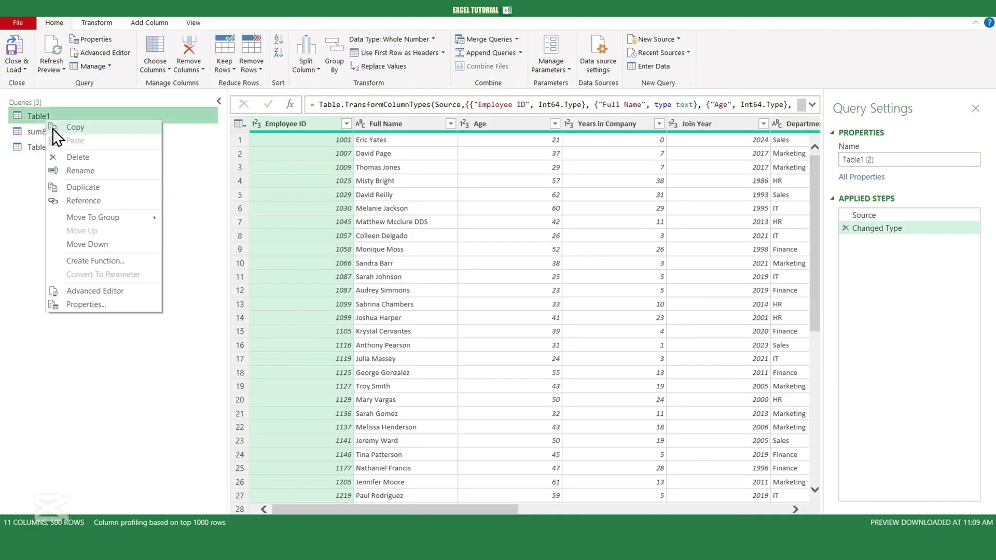
left_click(91, 185)
In Table1 (2), compute the Sum statistic of Sales (Money €), giving 10582190
left_click(61, 150)
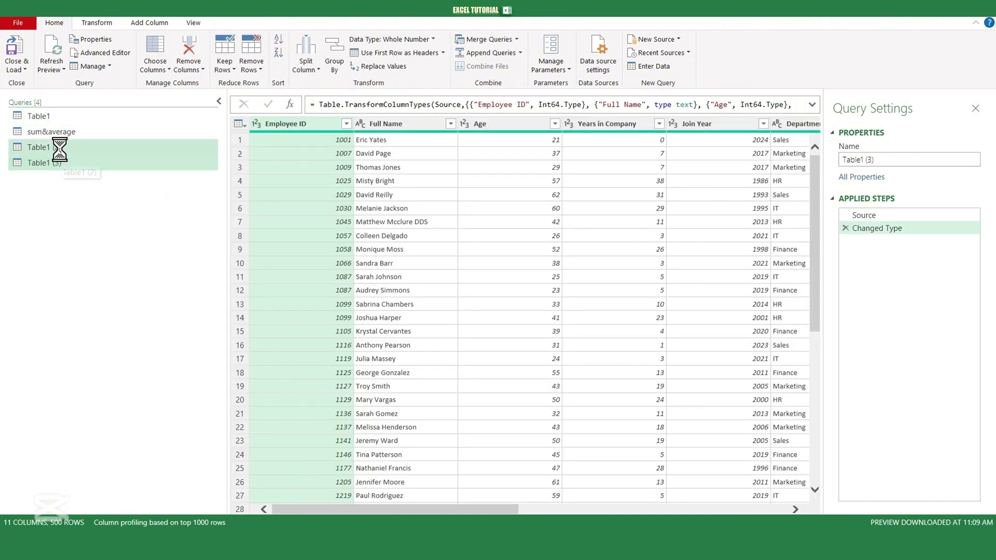
left_click_drag(421, 512, 690, 513)
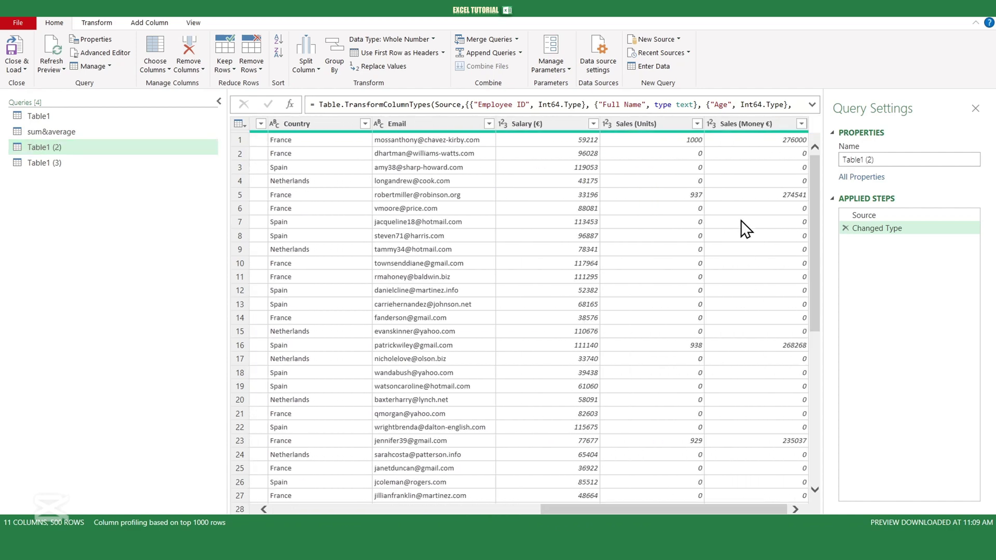
left_click(734, 124)
left_click(109, 23)
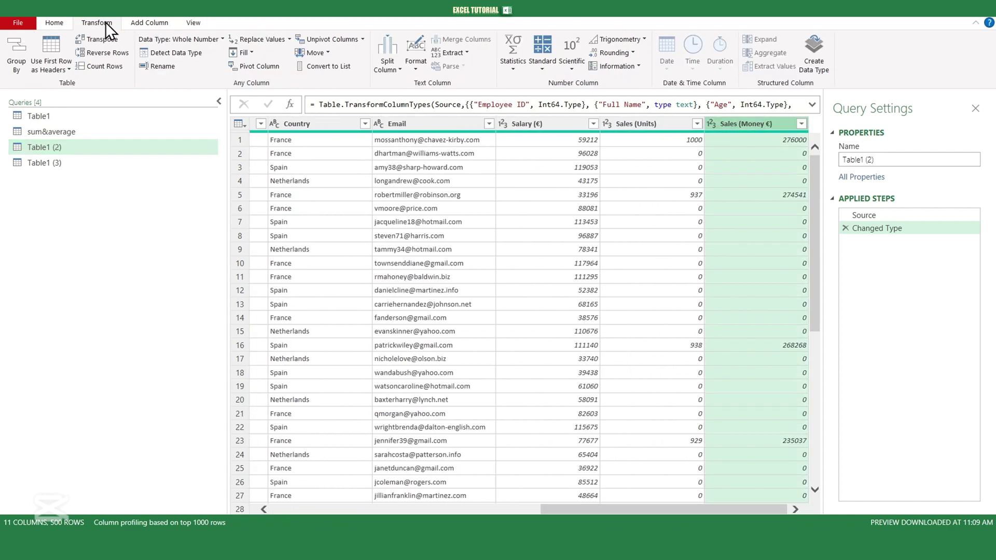
left_click(511, 72)
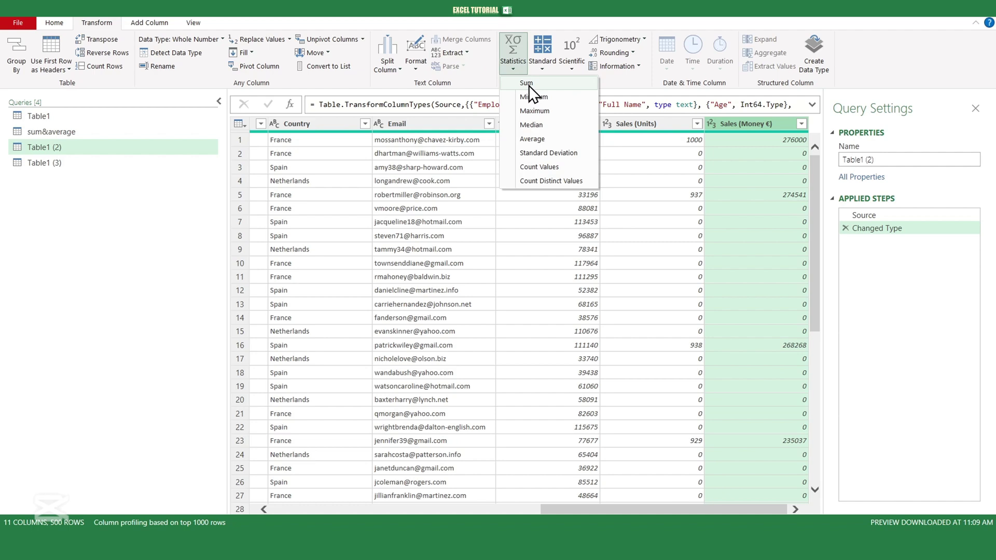
left_click(528, 84)
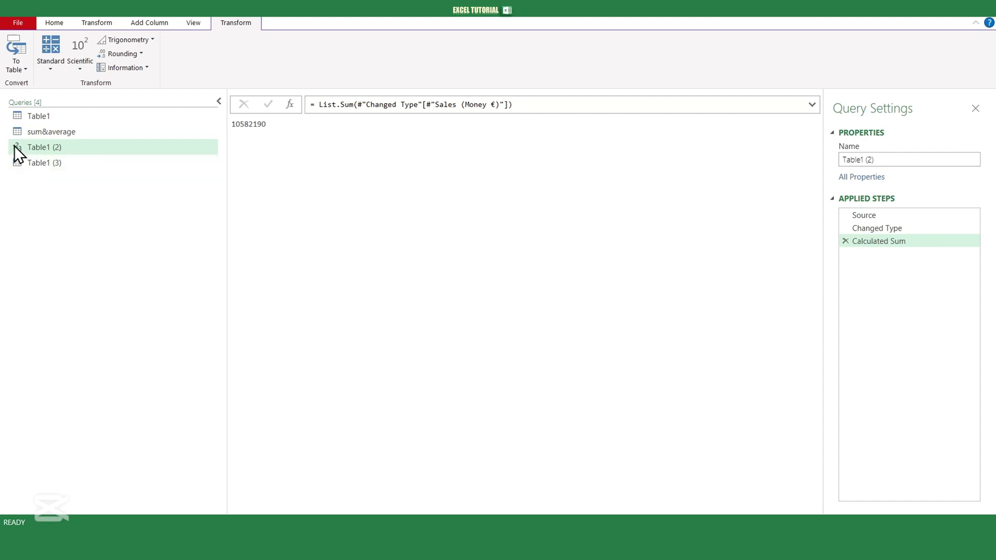
In Table1 (3), compute the Average of Sales (Money €), 21164.38, and compare with sum&average
left_click(55, 164)
scroll(689, 488, "right", 10)
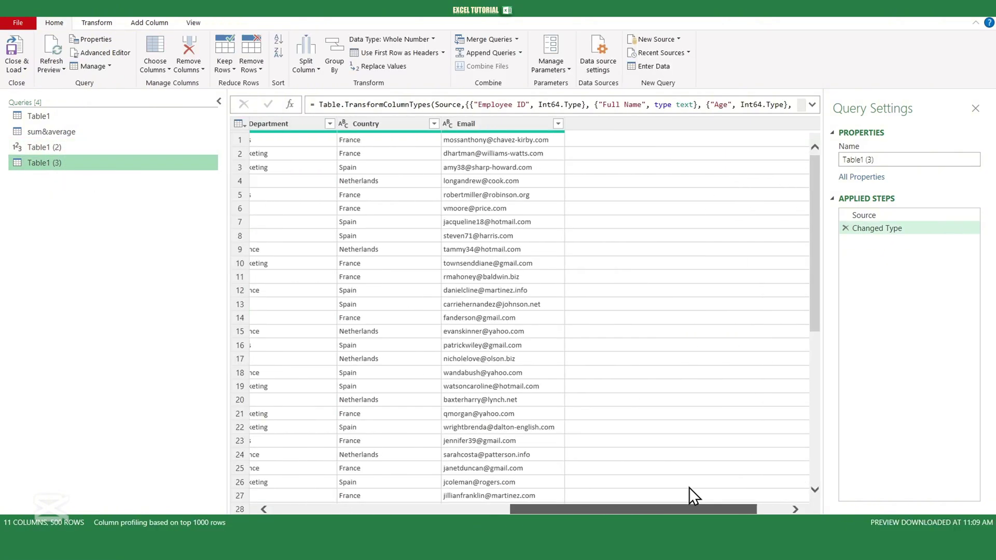
scroll(689, 488, "right", 3)
left_click(753, 124)
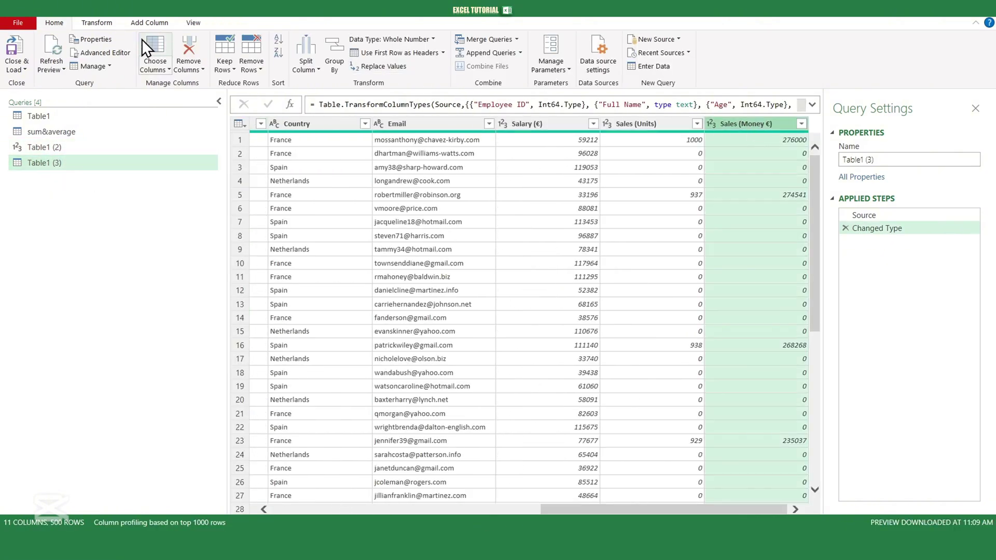
left_click(97, 24)
left_click(513, 66)
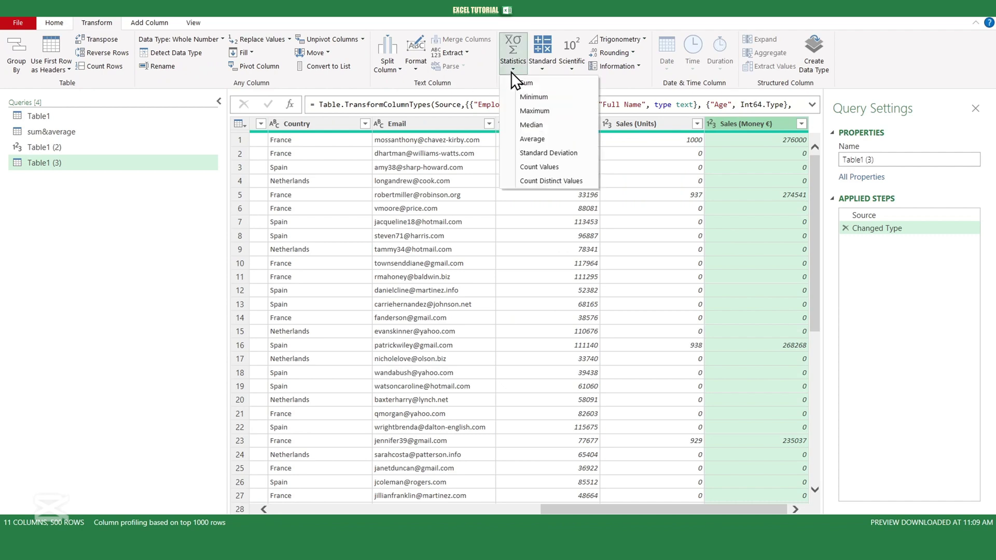
left_click(526, 140)
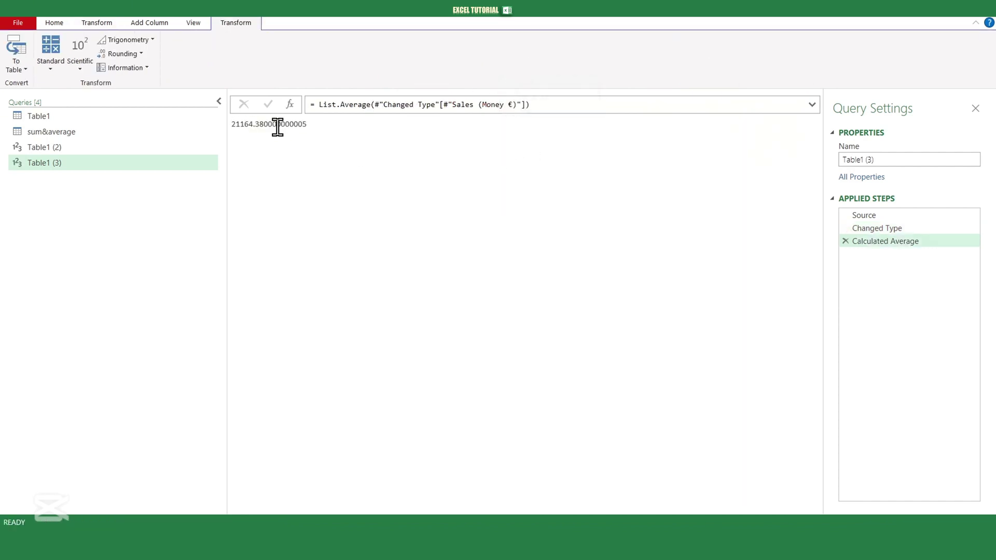
left_click(122, 151)
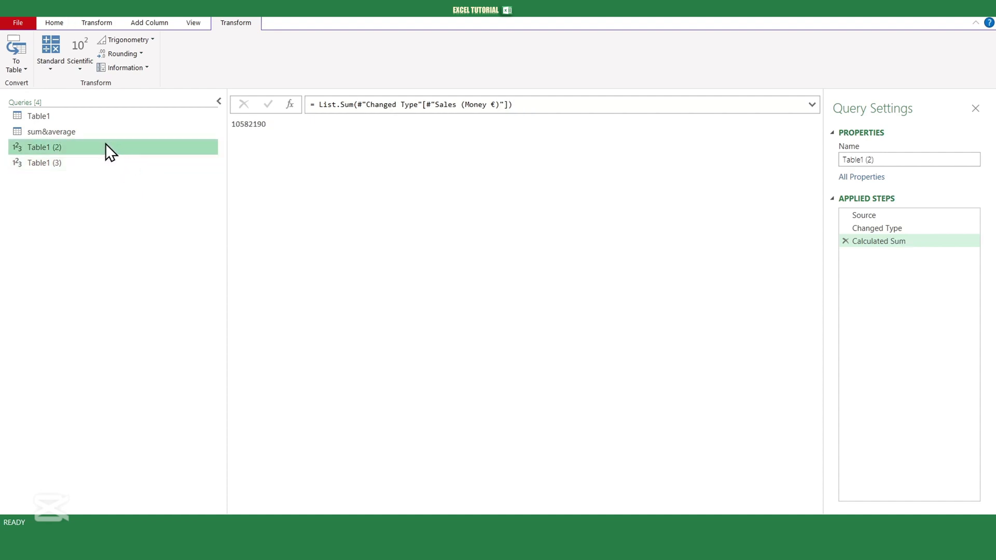
left_click(92, 130)
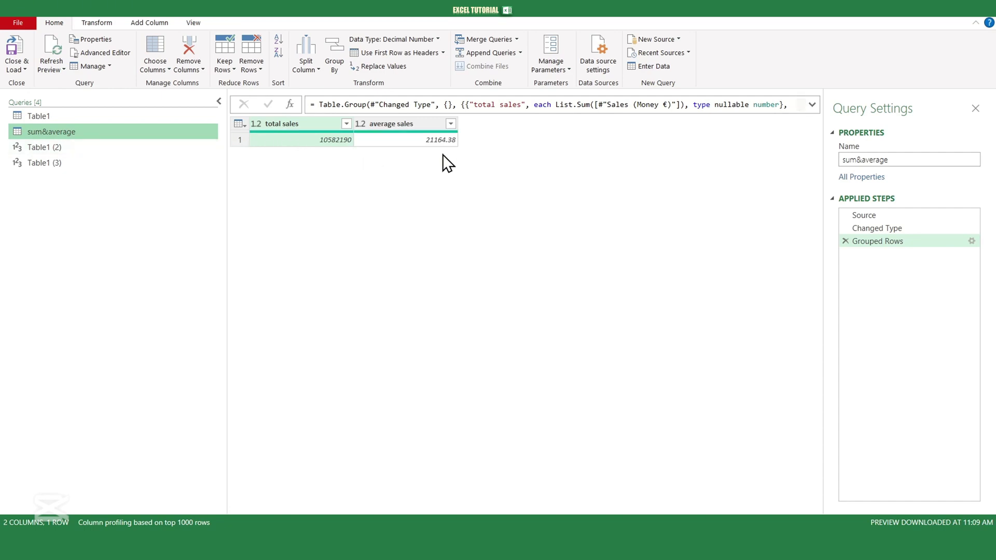
Rename Table1 (2) to table&sum and Table1 (3) to tabe&average
left_click(57, 149)
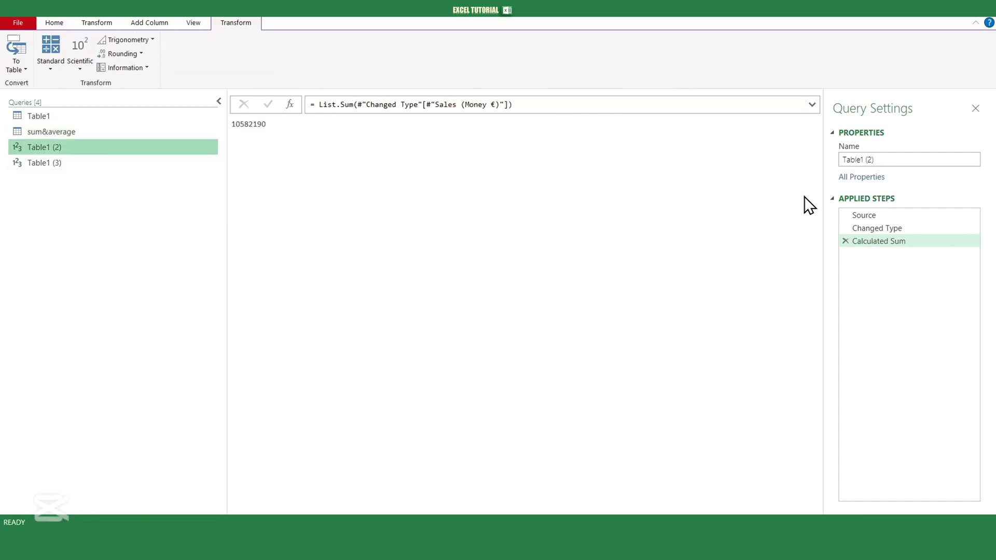
triple_click(870, 160)
type("table")
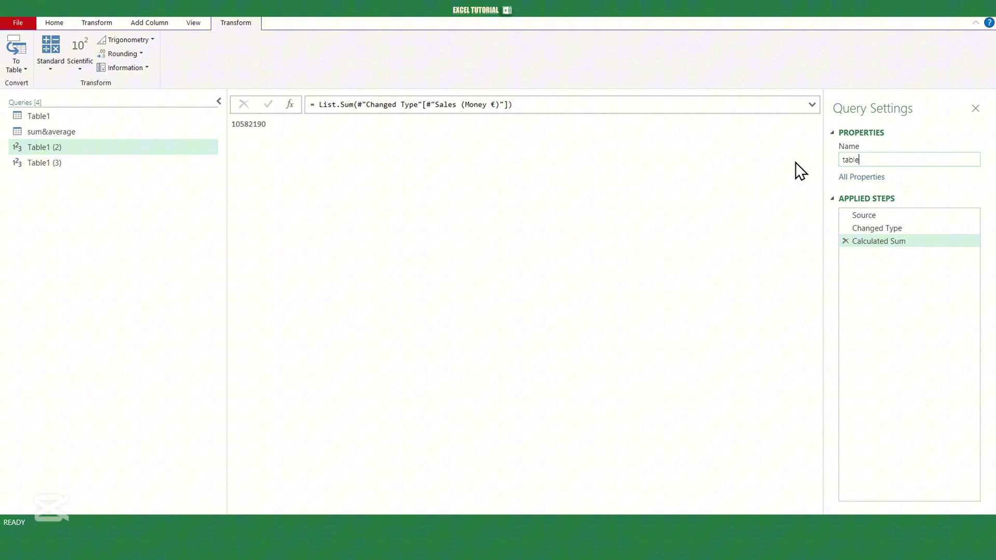
type("&sum")
key("Return")
left_click(88, 163)
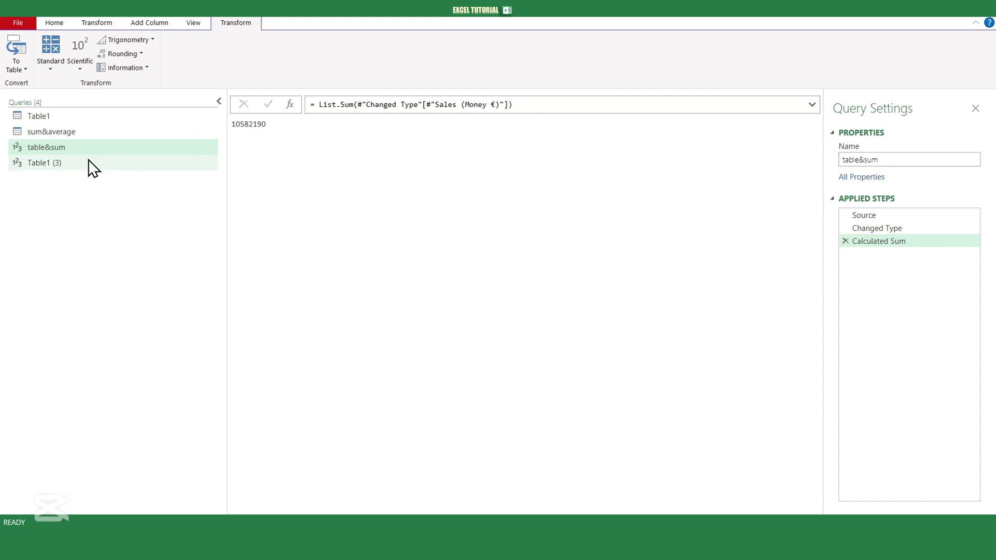
left_click(893, 164)
type("tabe")
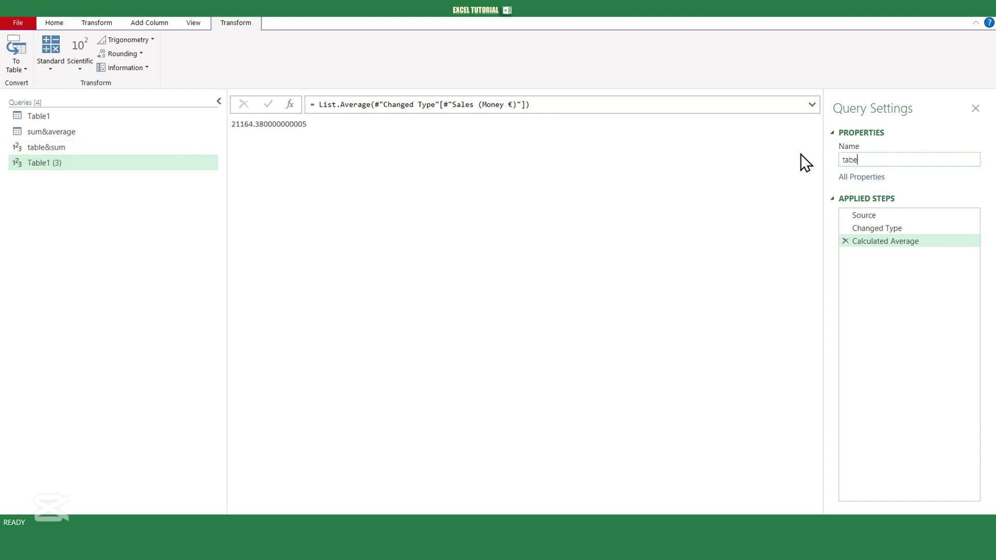
type("&average")
key("Return")
Convert the table&sum and tabe&average results into one-row tables
left_click(65, 144)
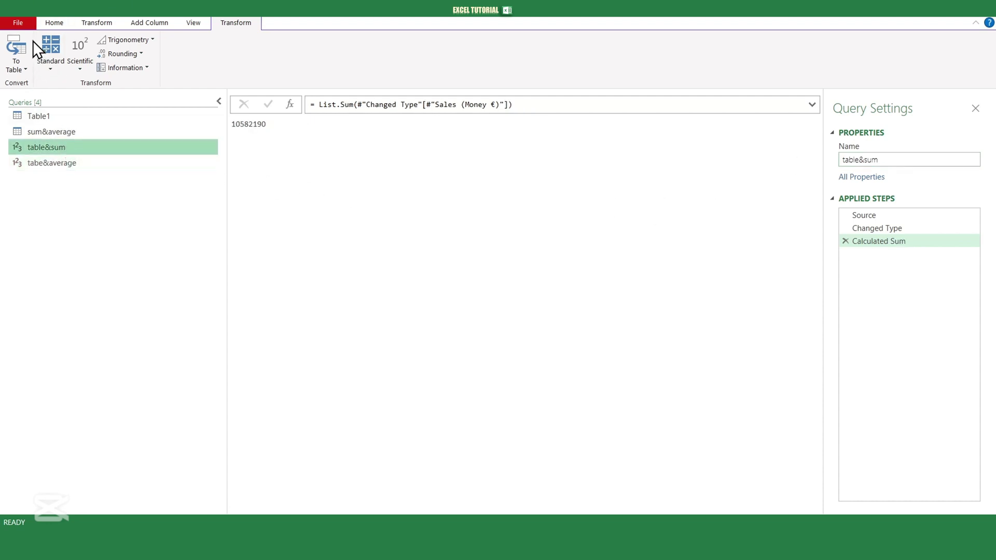
left_click(20, 74)
left_click(29, 80)
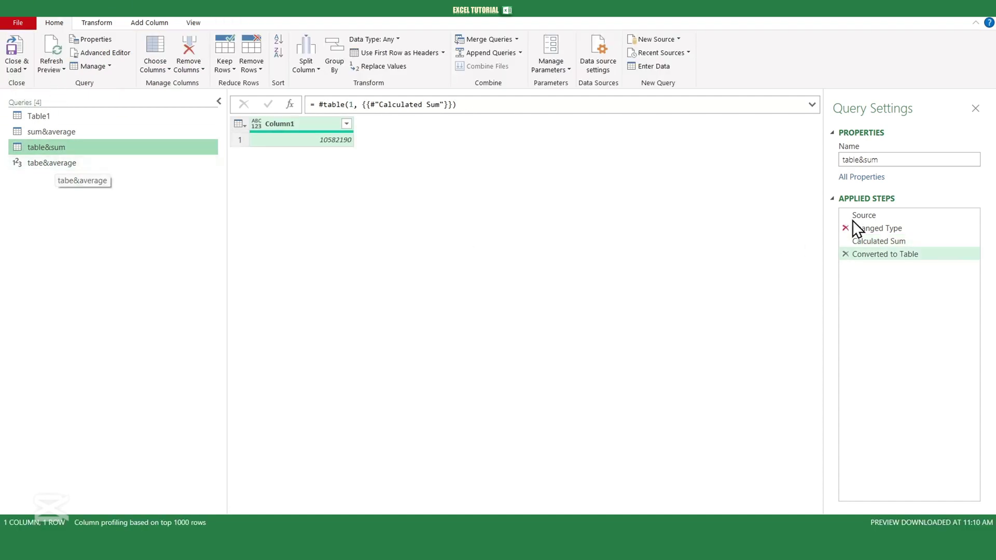
left_click(61, 165)
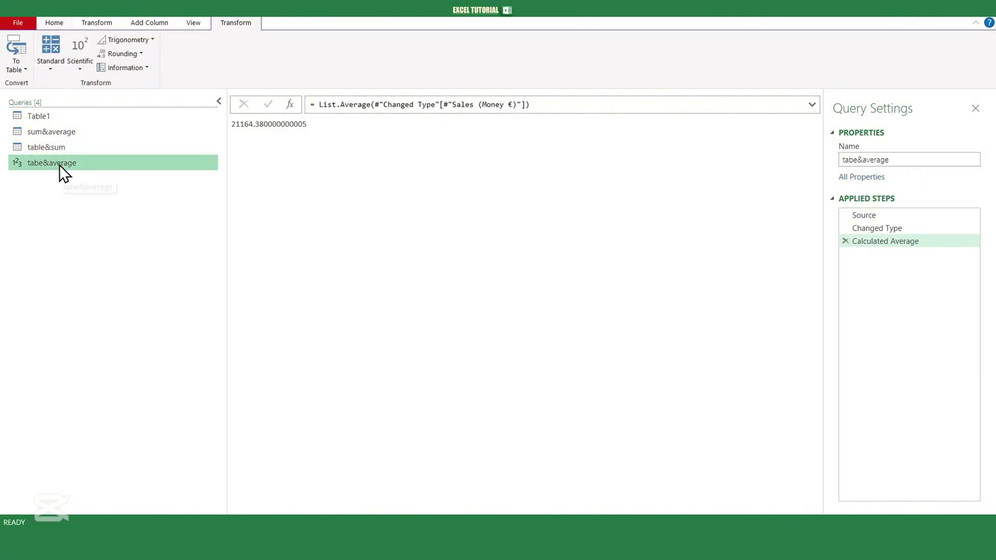
left_click(21, 72)
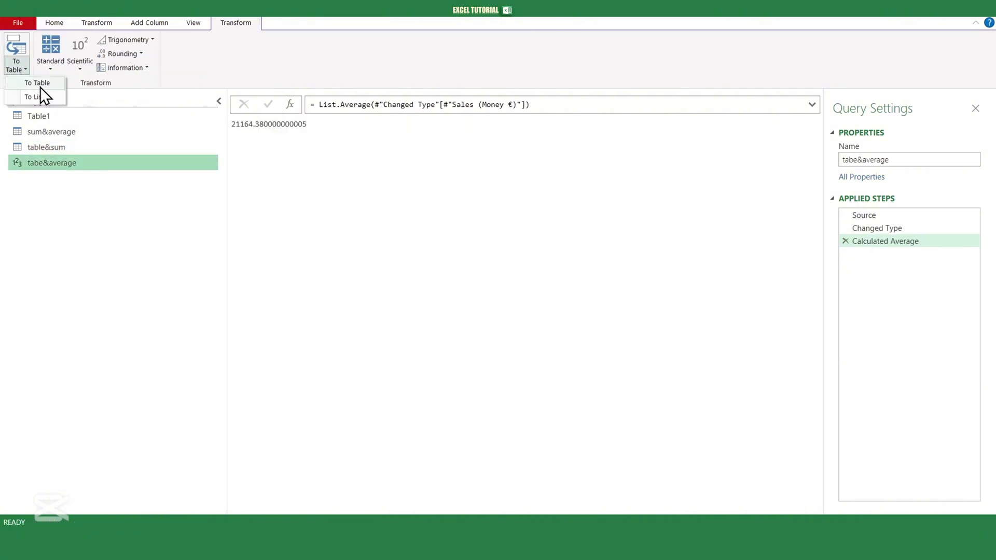
left_click(40, 85)
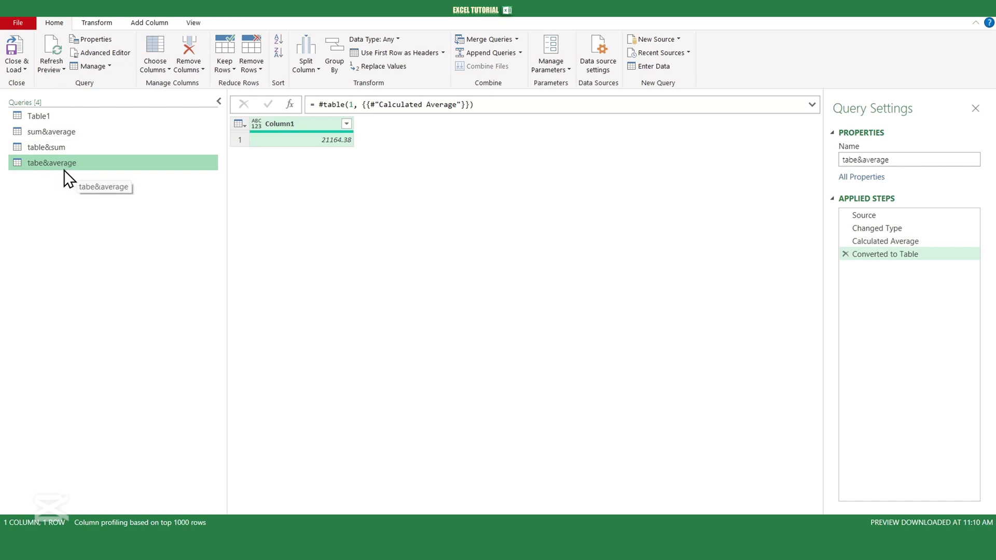
left_click(49, 150)
Duplicate table&sum and convert its Column1 into a list
right_click(49, 148)
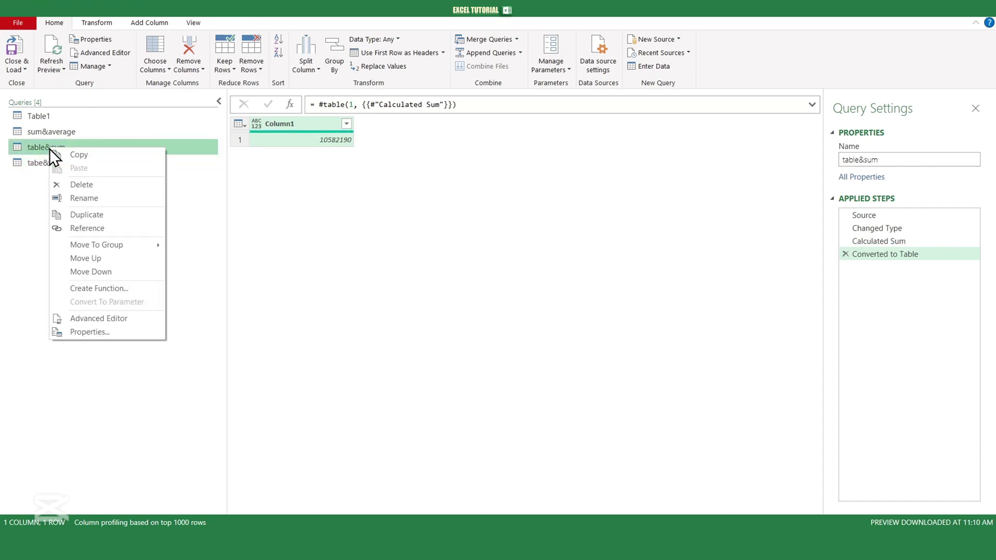
left_click(87, 214)
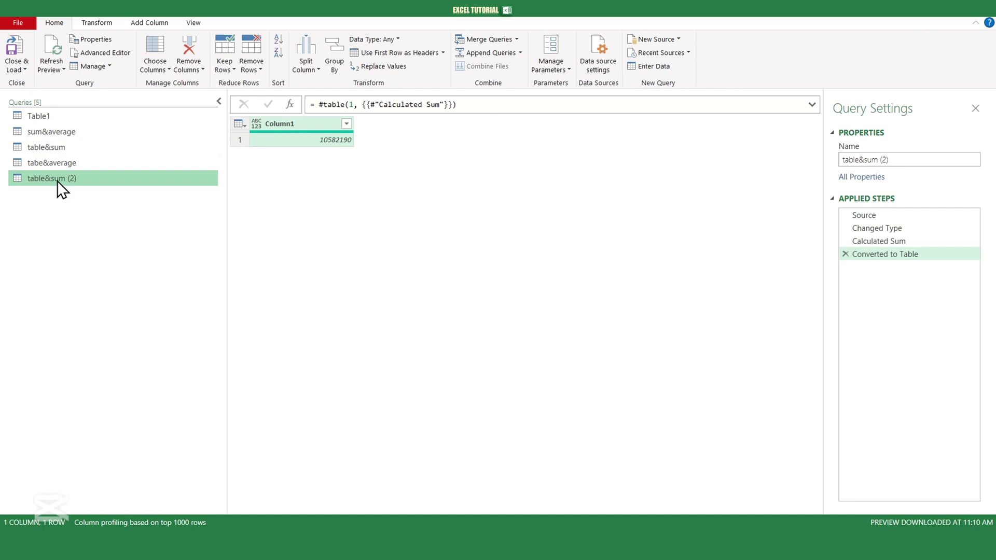
left_click(96, 22)
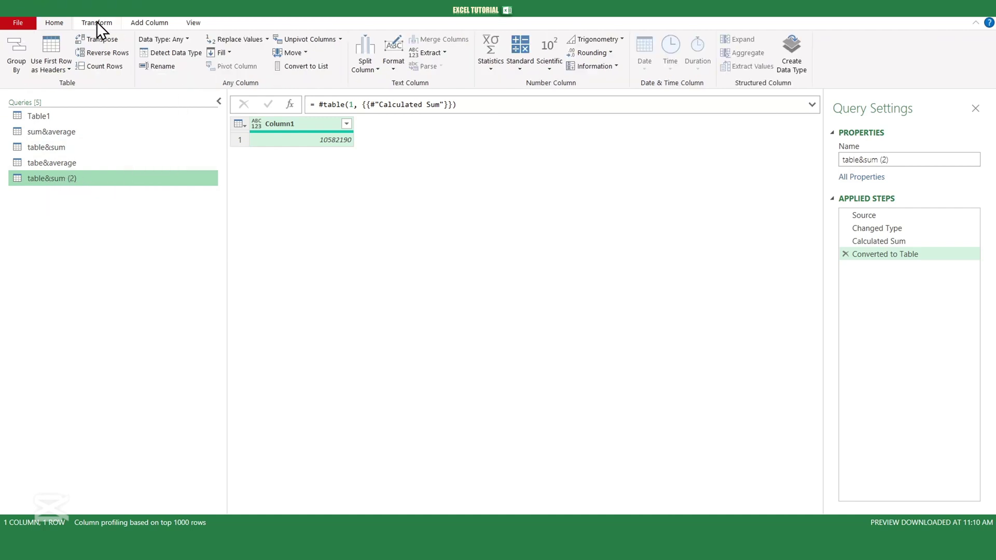
left_click(305, 70)
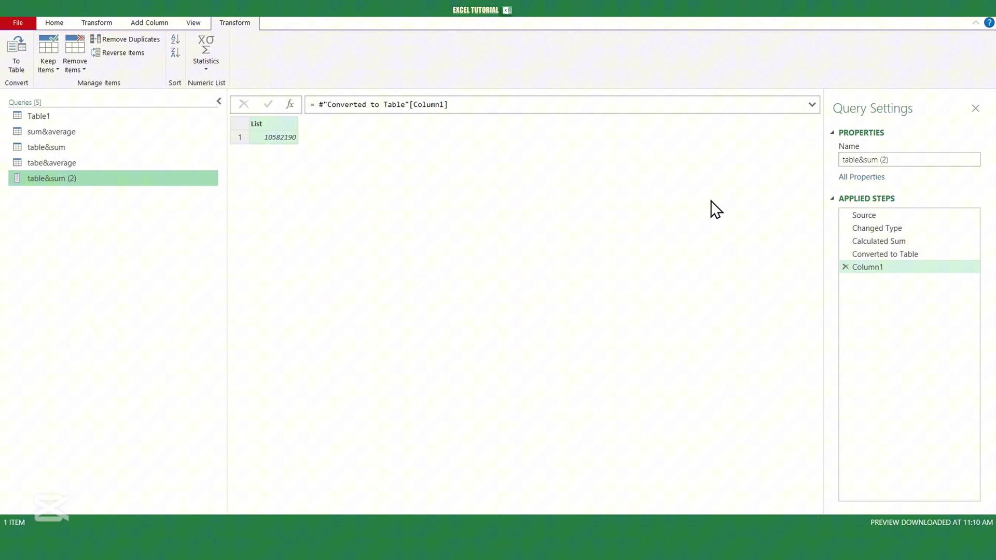
Rename the duplicated query to list&sum
left_click(901, 159)
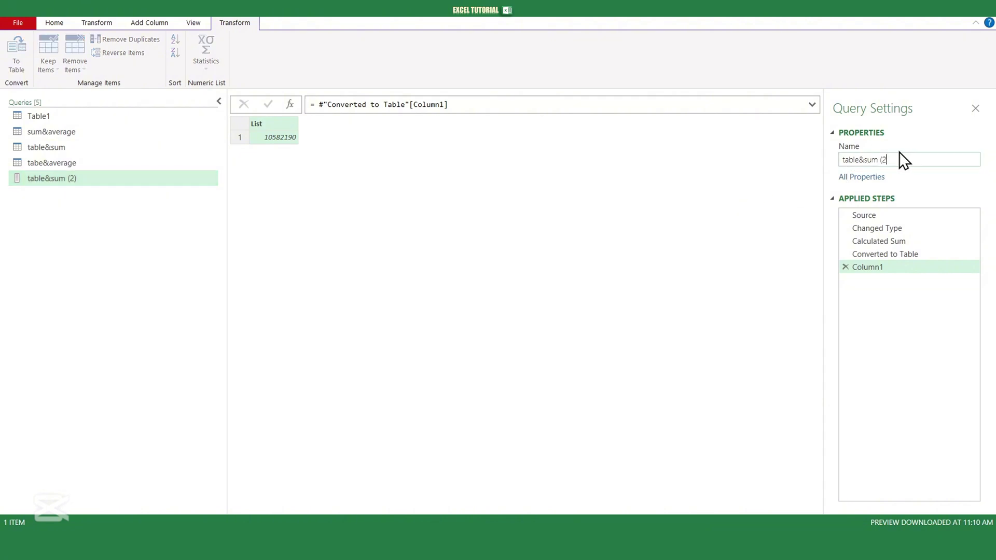
key("BackSpace")
key("BackSpace")
key("BackSpace")
key("BackSpace")
key("BackSpace")
key("BackSpace")
key("BackSpace")
key("BackSpace")
key("BackSpace")
key("BackSpace")
key("BackSpace")
key("BackSpace")
type("list&su")
key("Return")
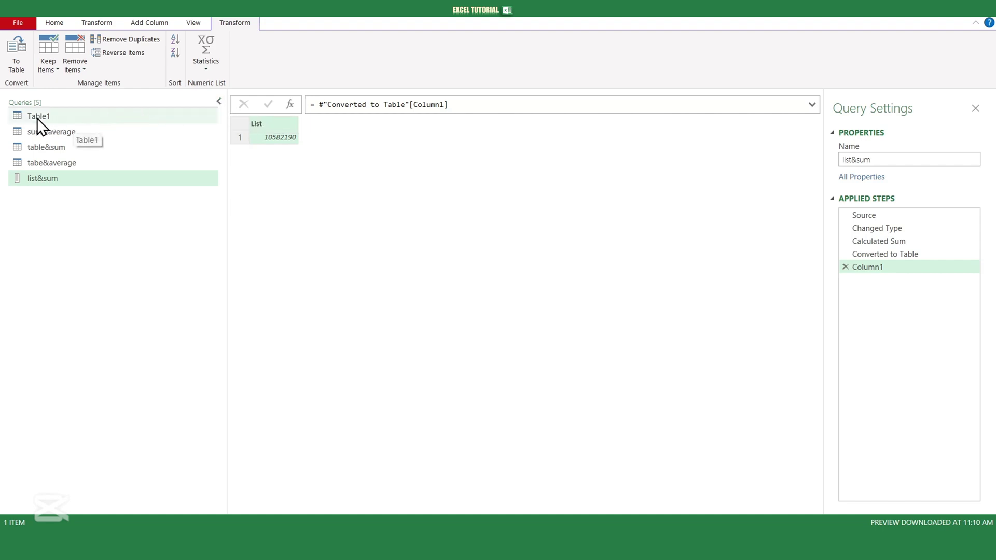
On Table1, add a custom column '% of grand total with table' whose formula starts with [#"Sales (Money €)"]
left_click(71, 116)
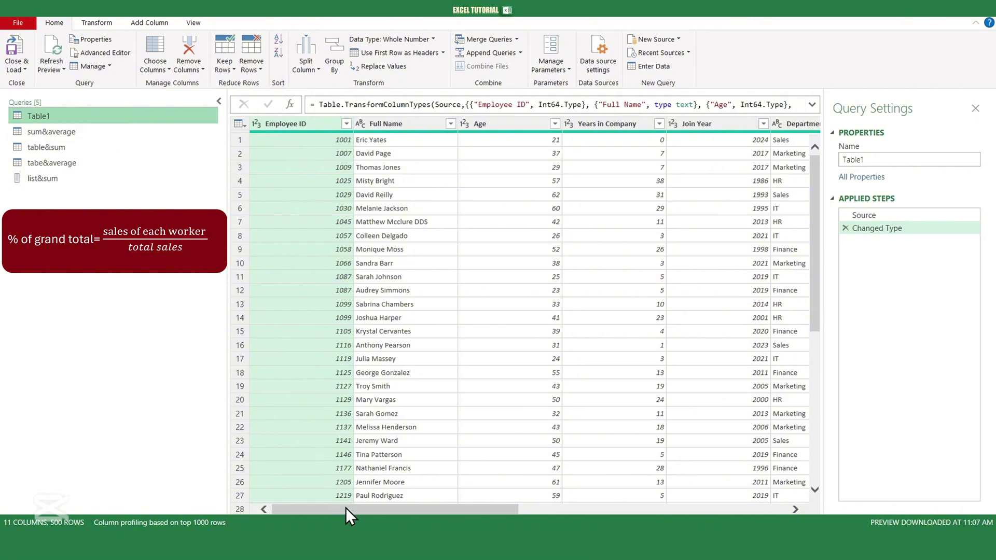
left_click_drag(346, 508, 706, 512)
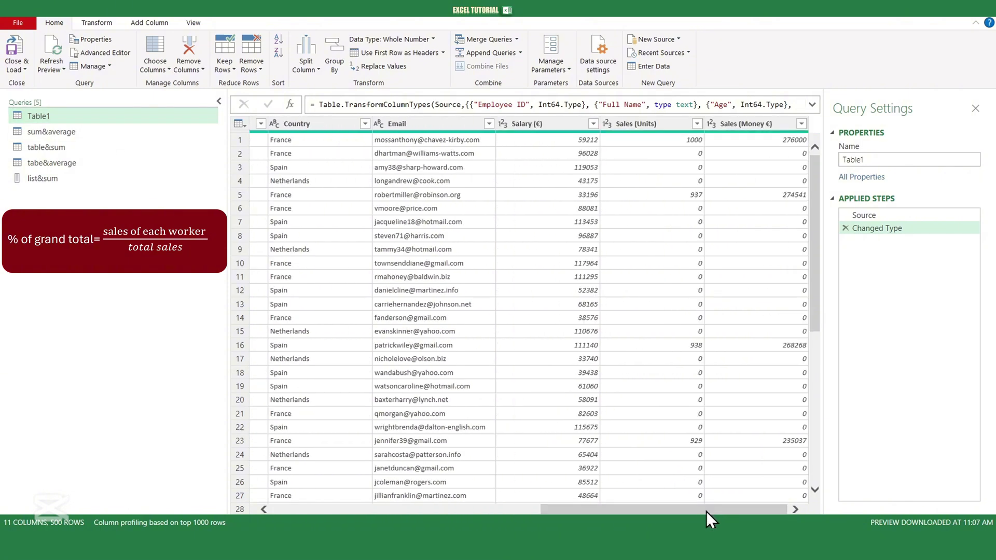
left_click(138, 24)
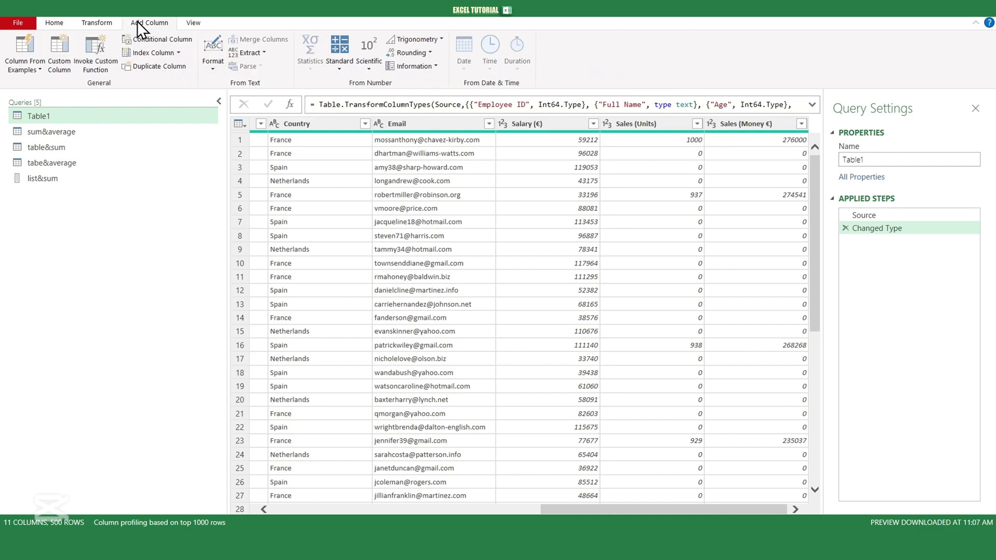
left_click(57, 57)
left_click_drag(322, 203, 254, 194)
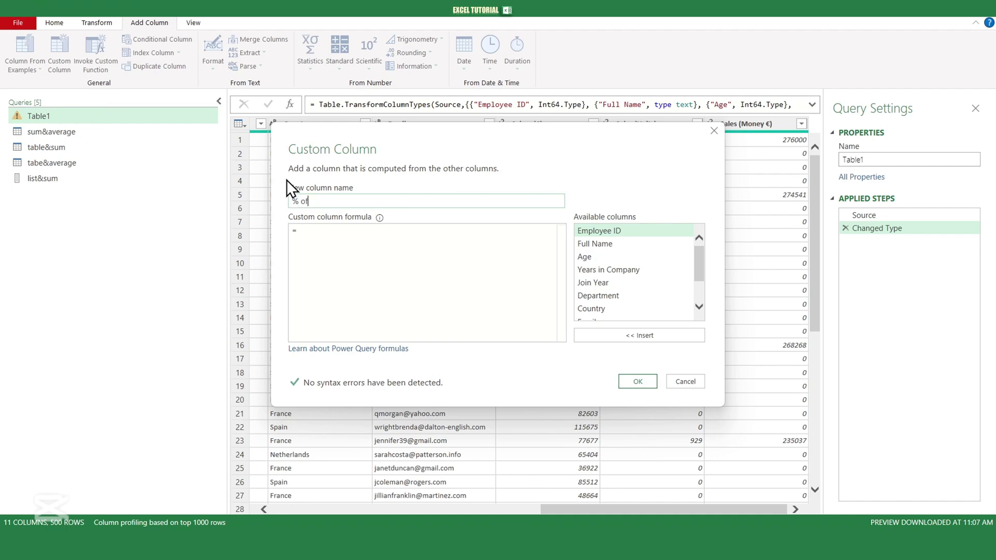
type("gra")
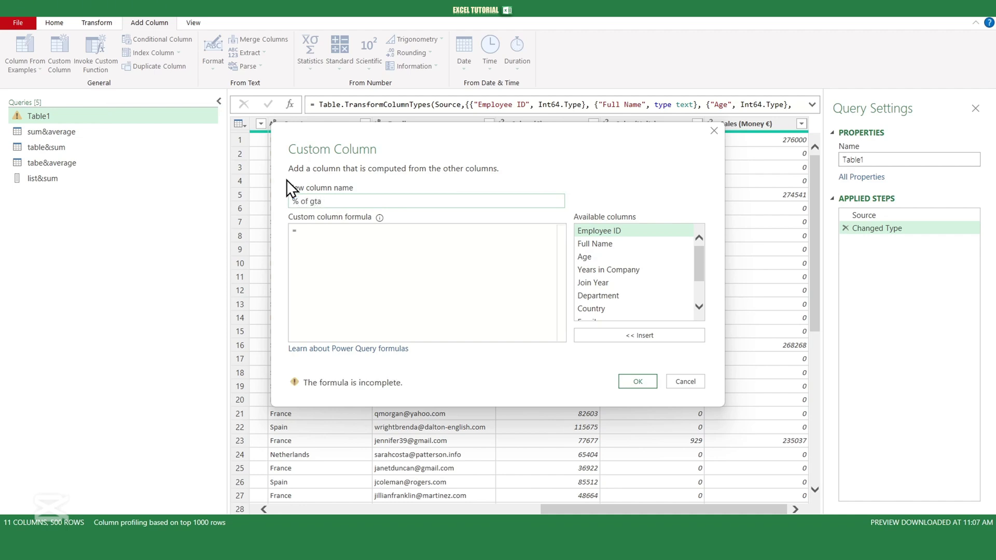
type("nd total with table")
left_click(323, 231)
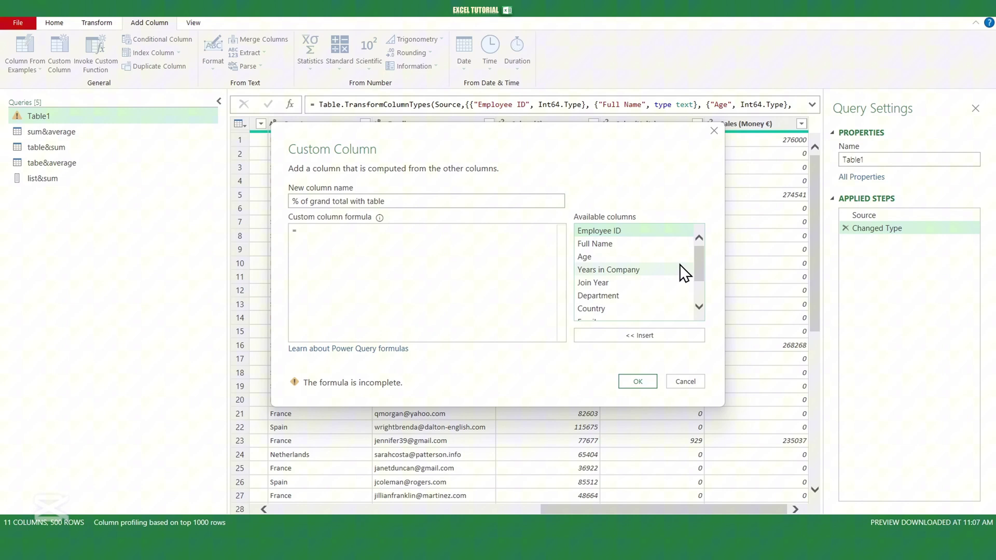
left_click_drag(700, 256, 695, 293)
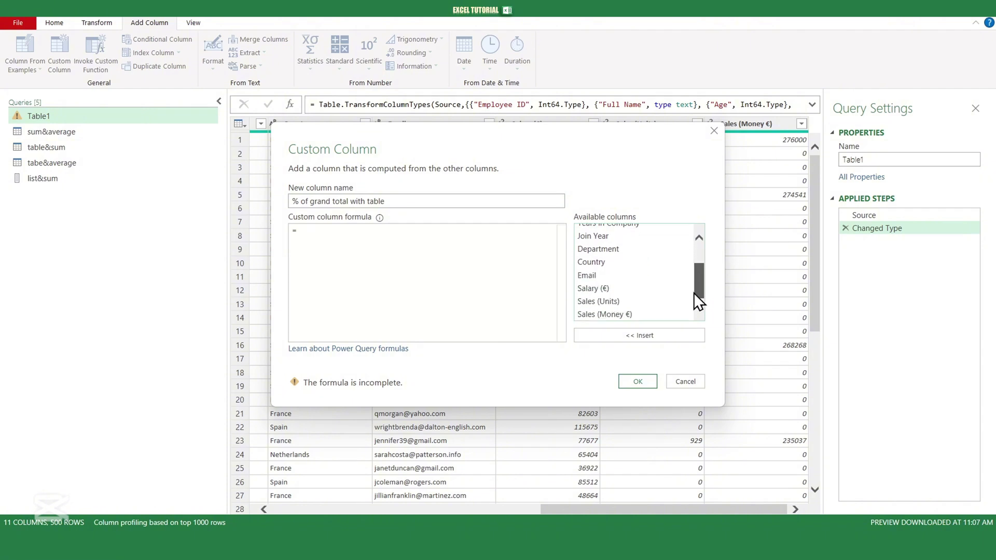
left_click(593, 313)
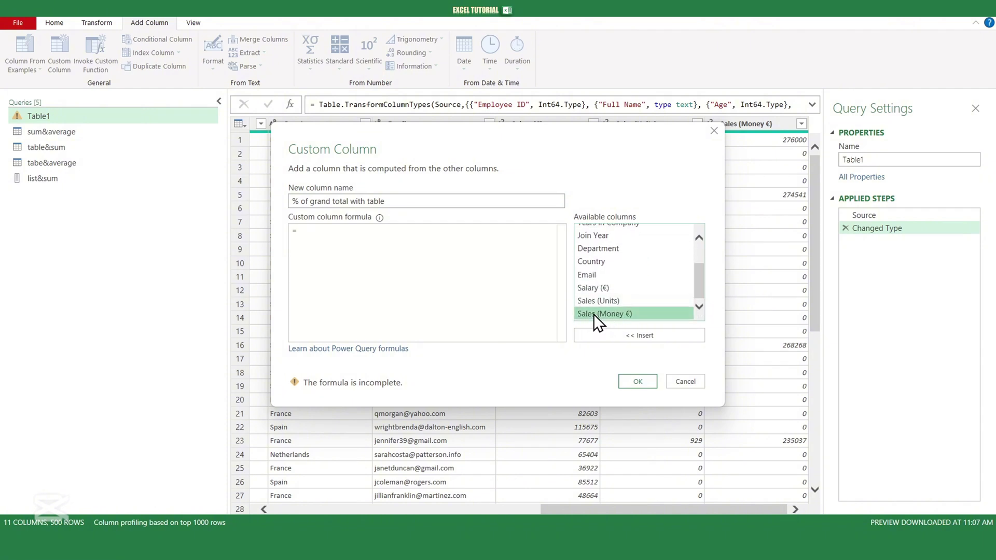
left_click(617, 336)
Divide the formula by #"sum&average"[total sales]{0}
type("/")
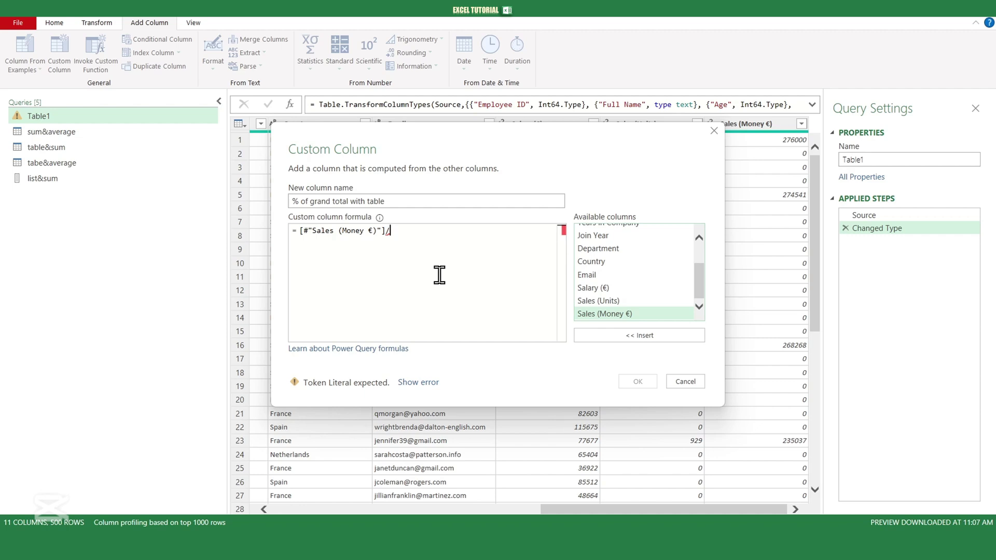
type("sum")
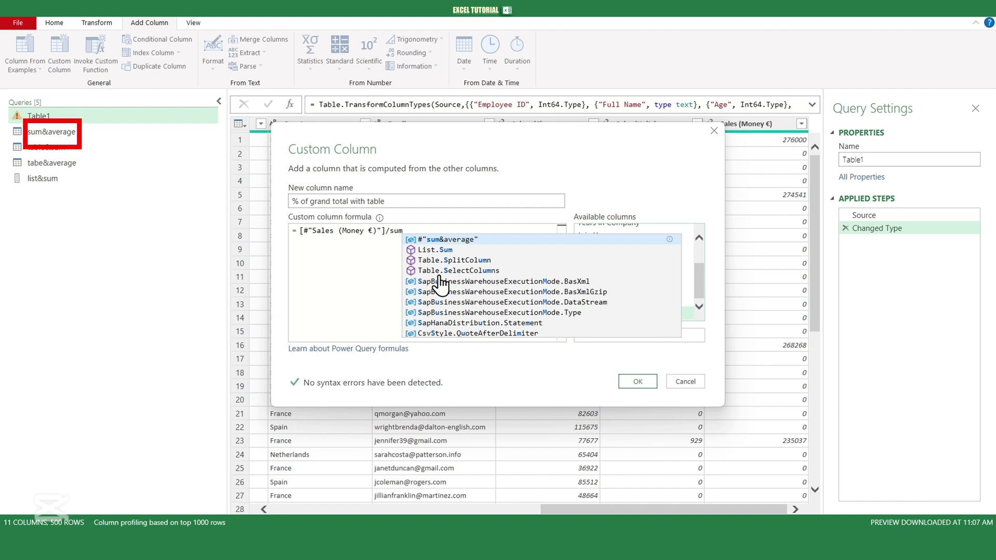
left_click(449, 239)
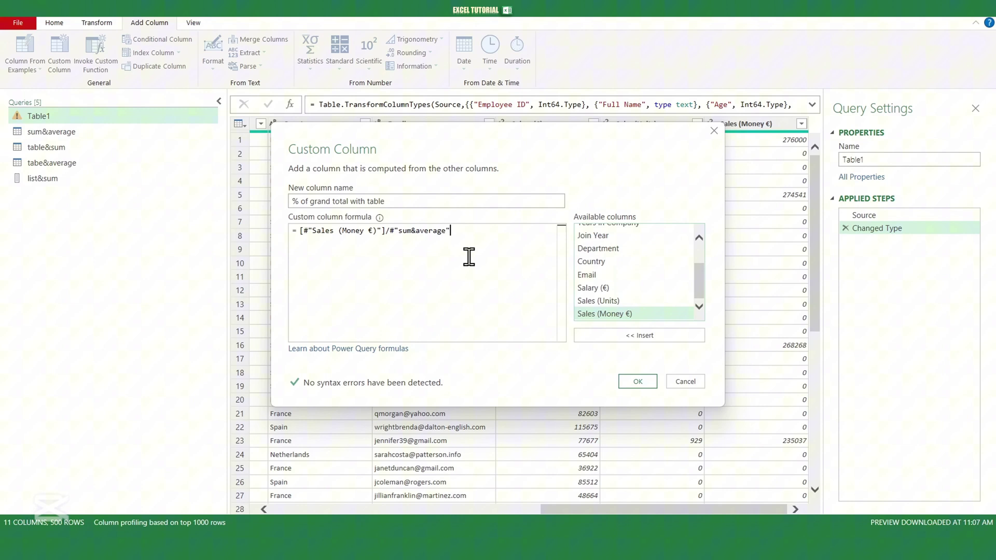
type("[")
type("tot")
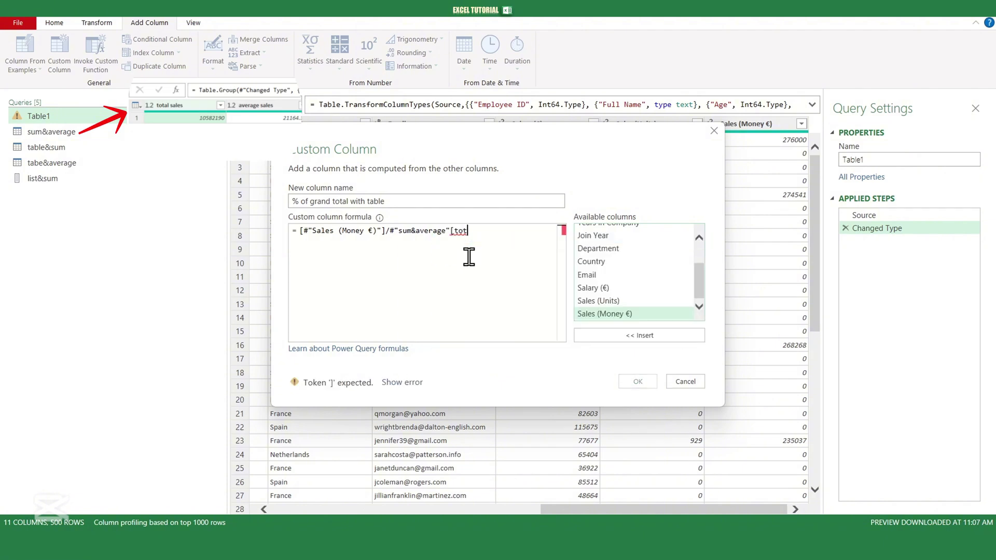
type("al sales]")
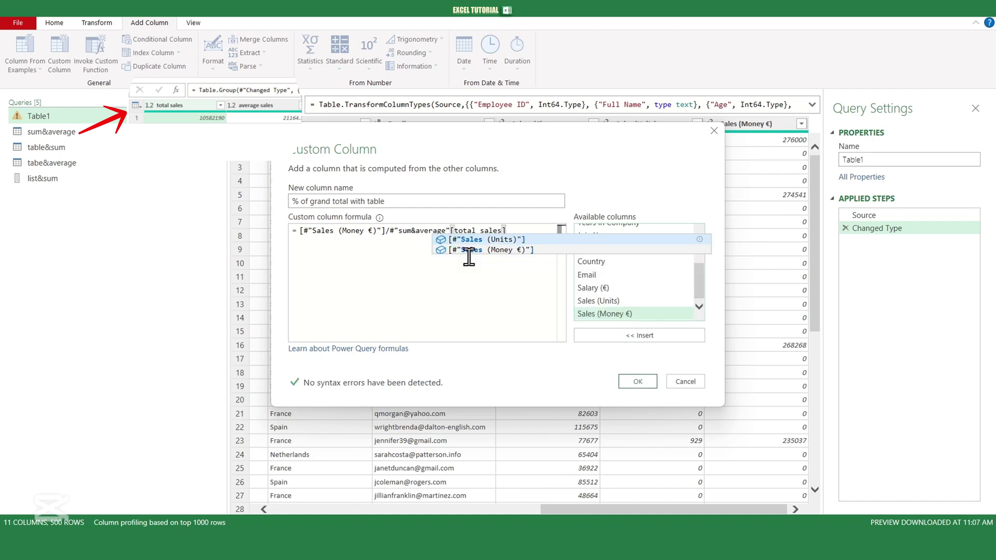
type("{0")
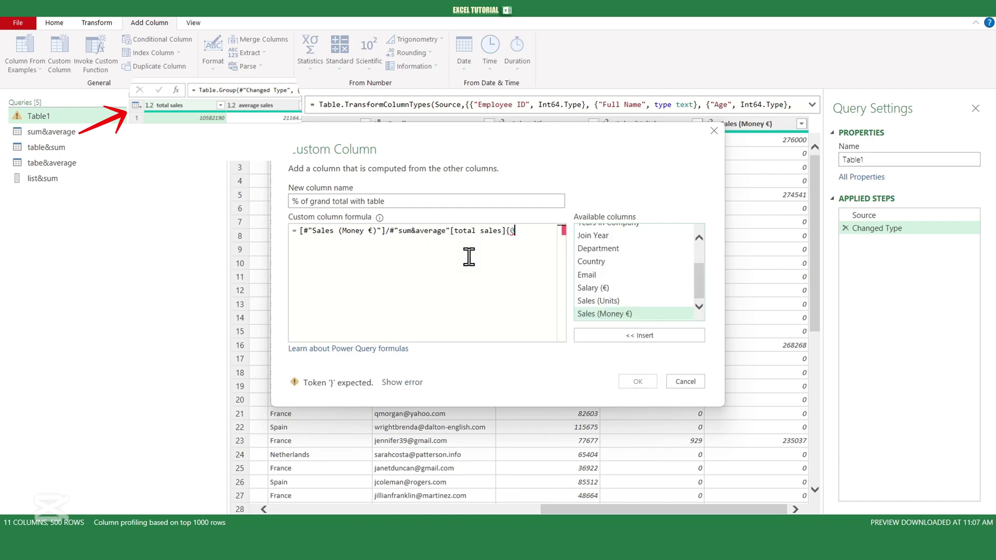
type("}")
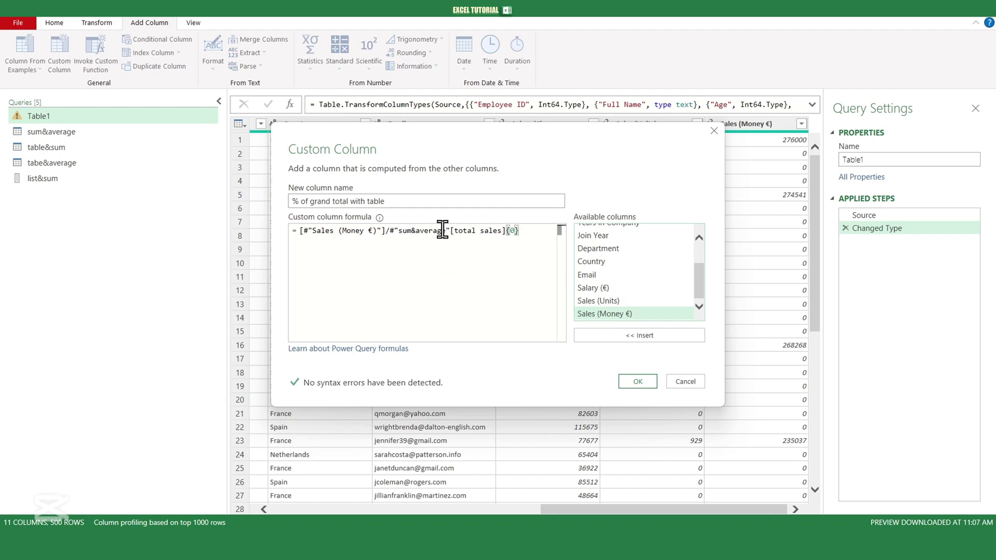
Create the '% of grand total with table' column and set its data type to Percentage
left_click(638, 382)
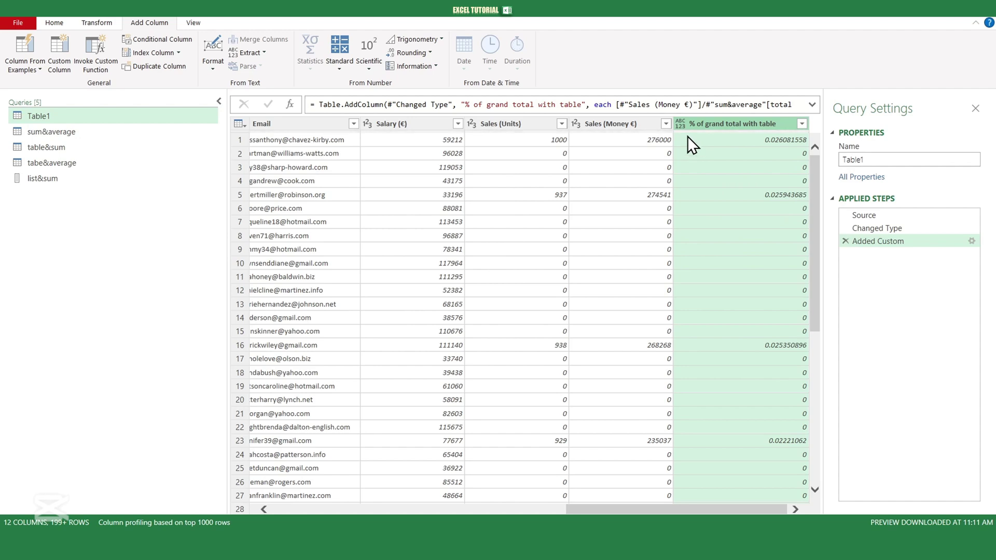
left_click(680, 124)
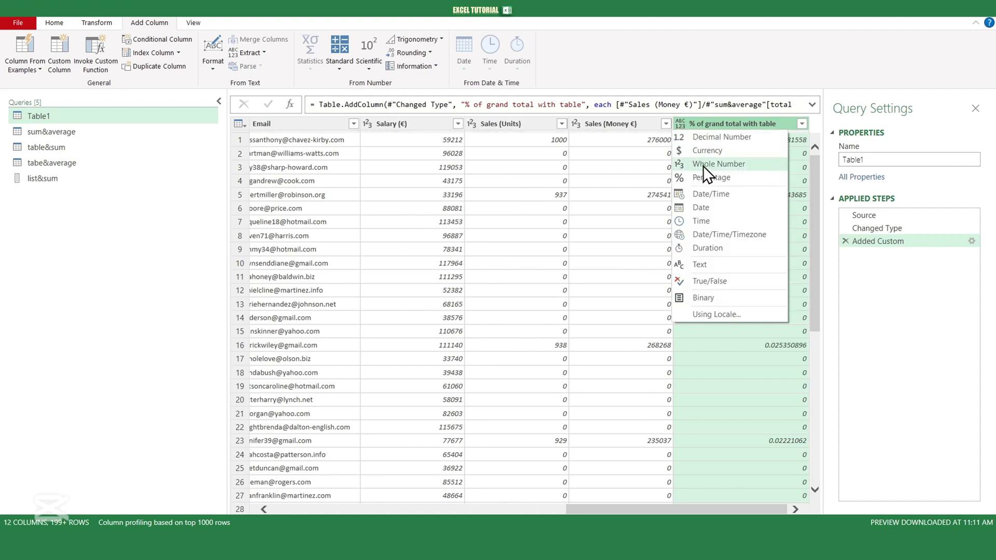
left_click(698, 179)
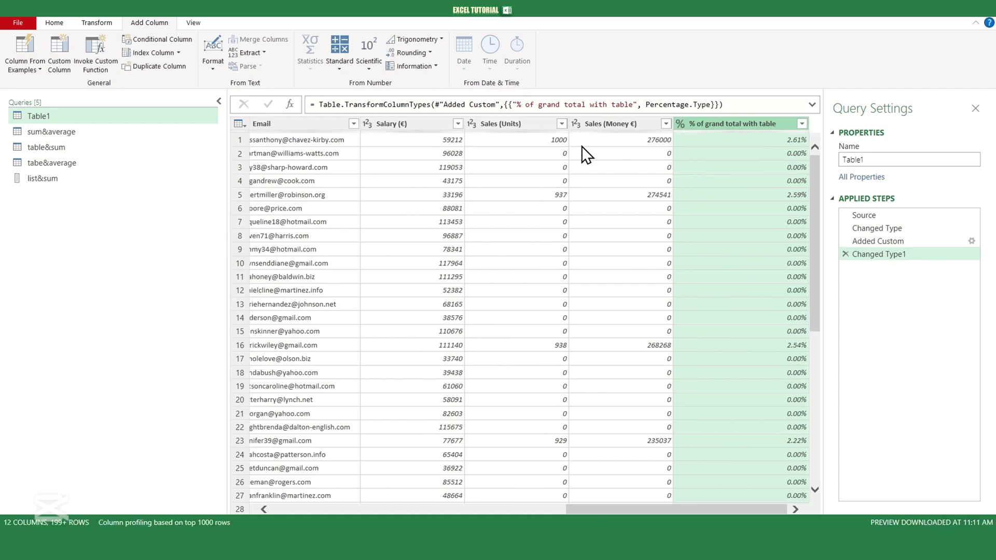
Add custom column '% of grand total with list' with formula [#"Sales (Money €)"]/List.First(#"list&sum")
left_click(57, 48)
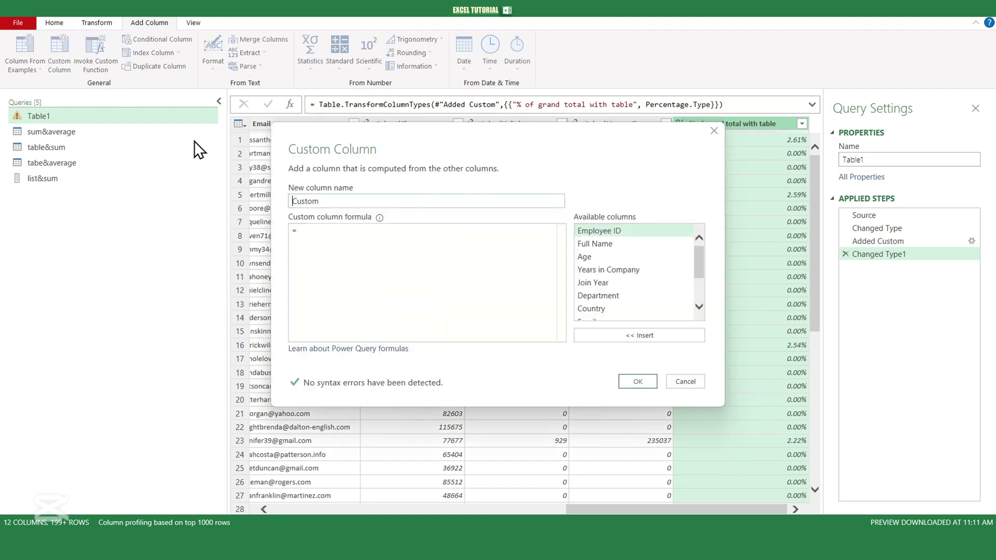
double_click(305, 205)
type("% of gr")
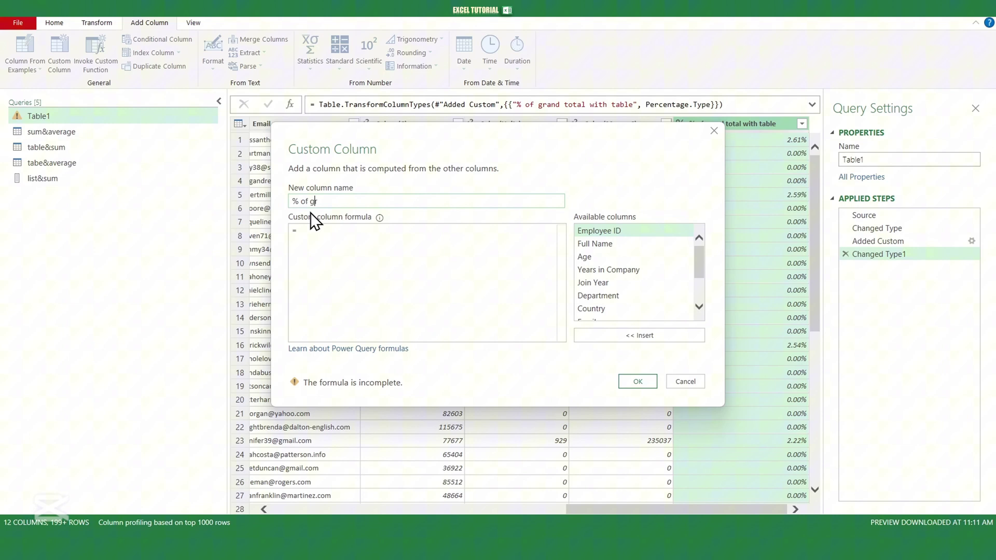
type("and total with list")
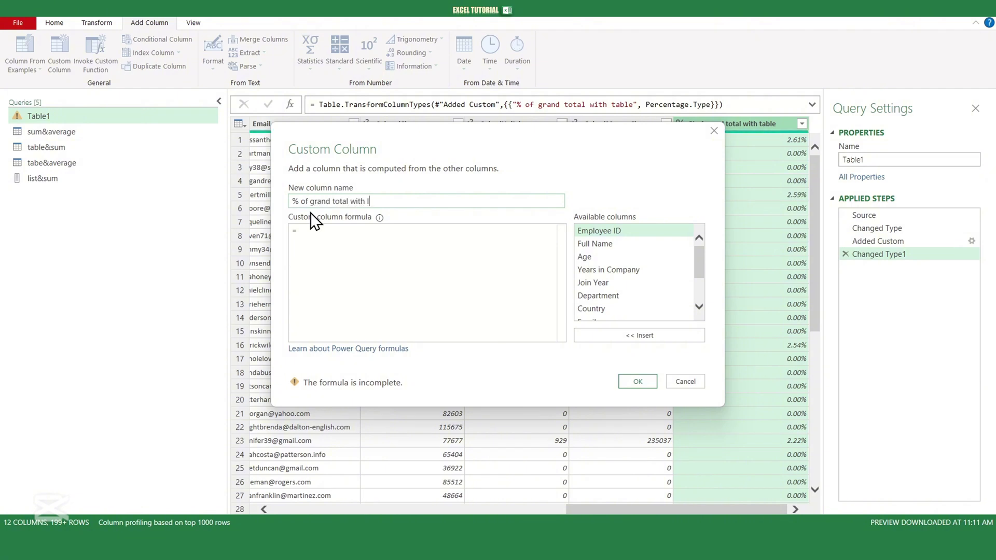
left_click(306, 226)
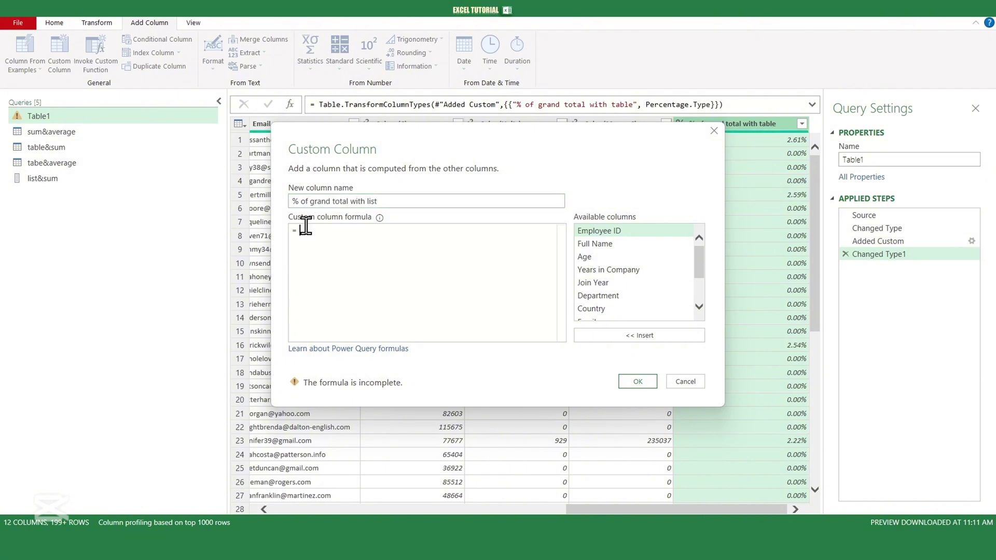
left_click_drag(702, 265, 696, 286)
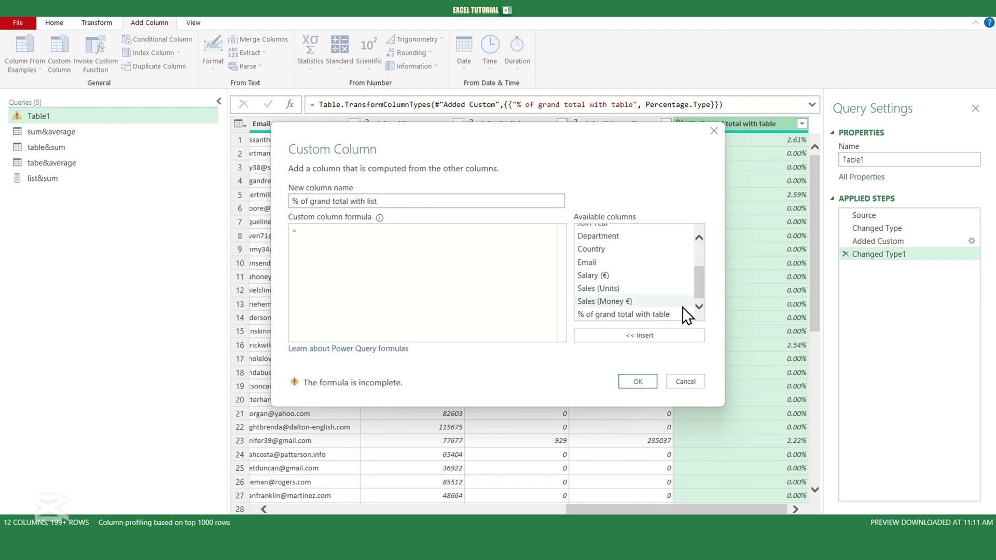
double_click(616, 302)
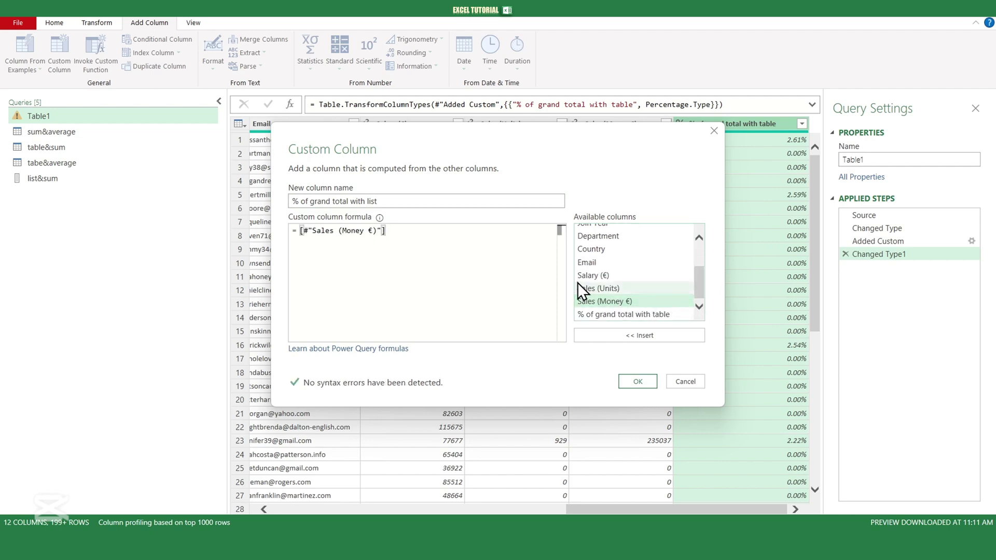
type("/")
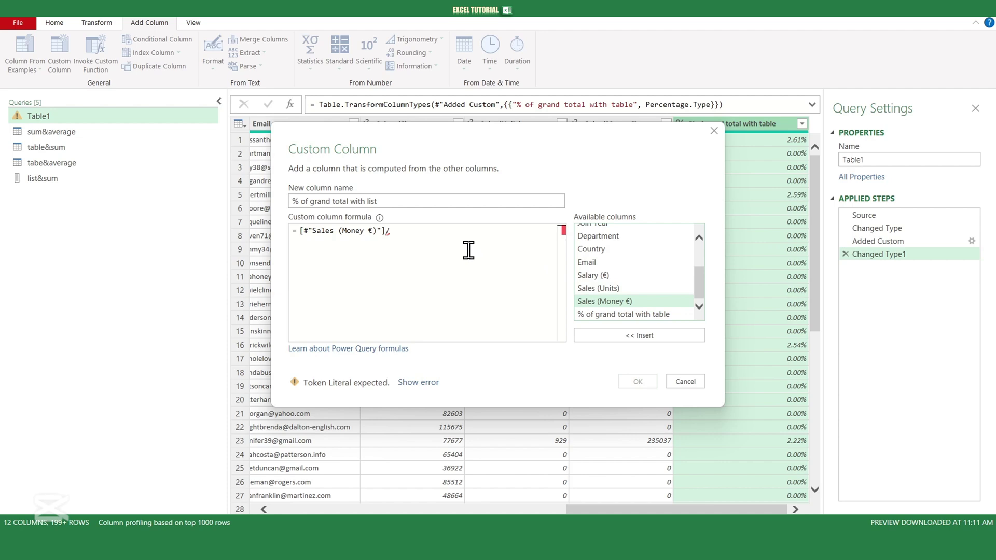
type("List")
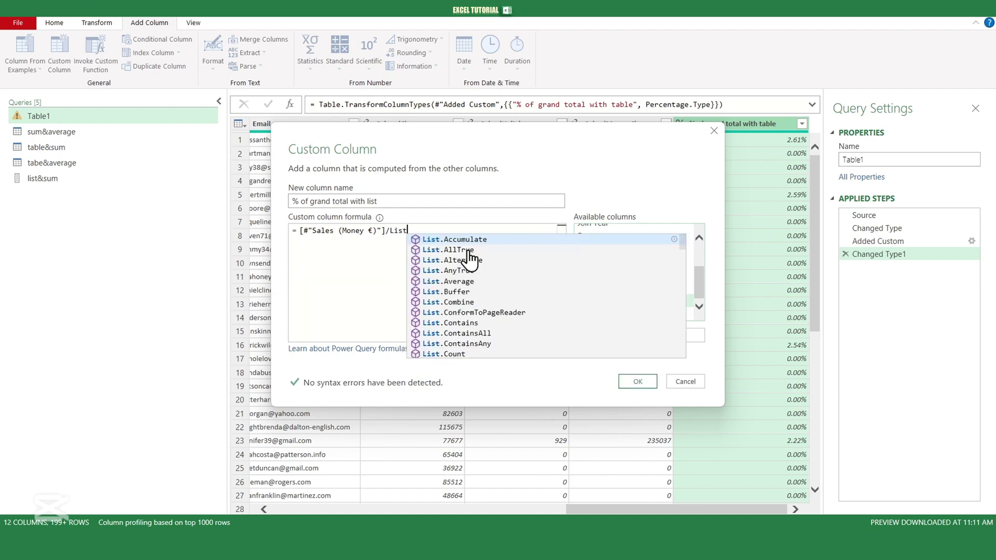
type(".First")
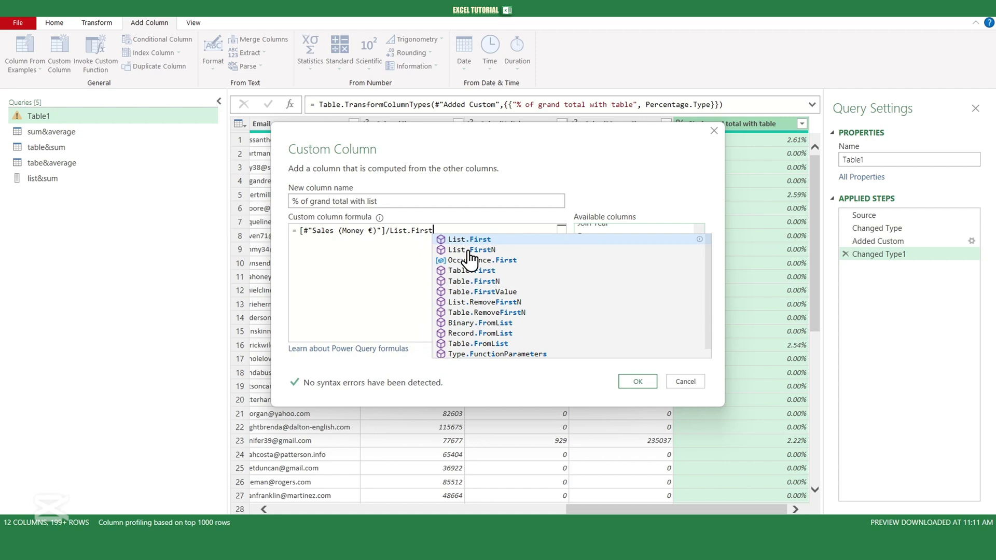
type("(")
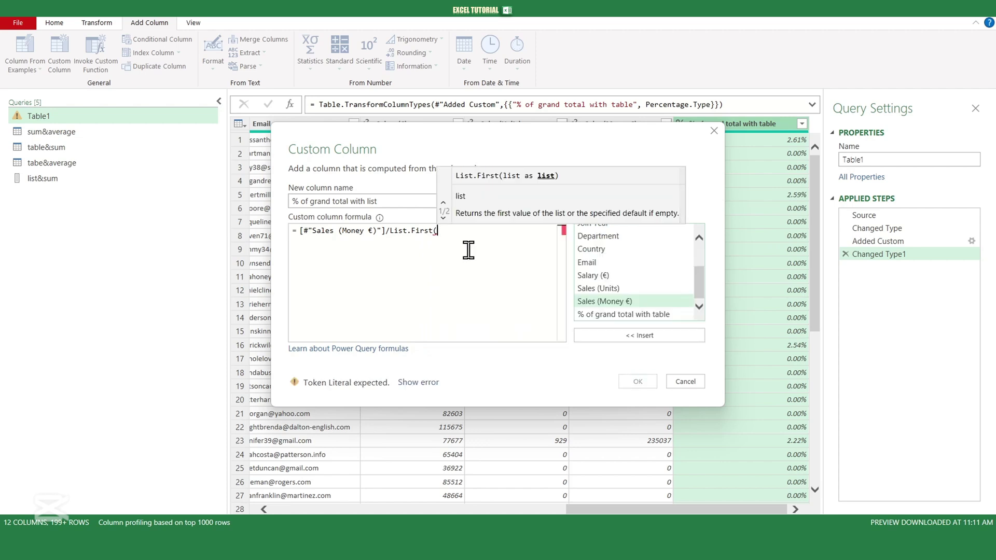
type("list")
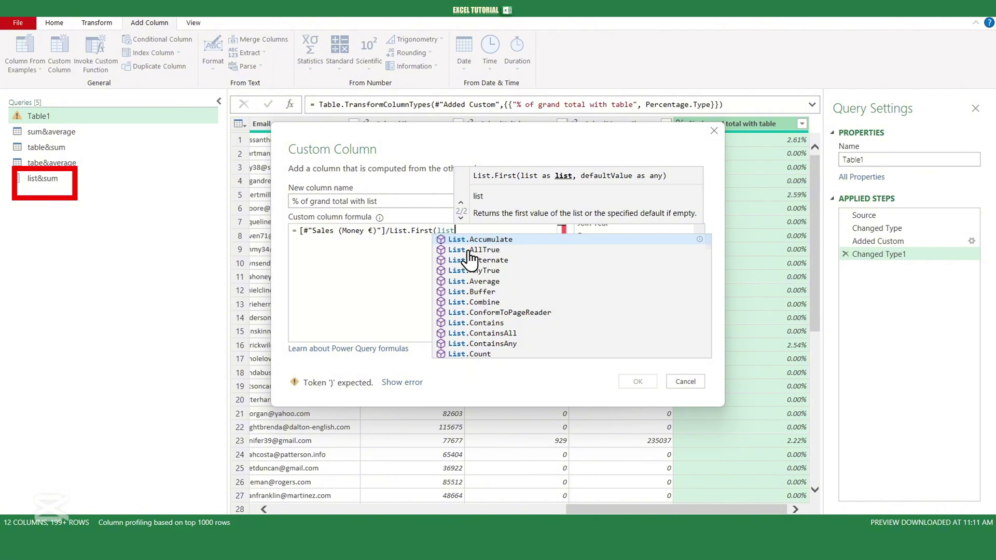
type("&")
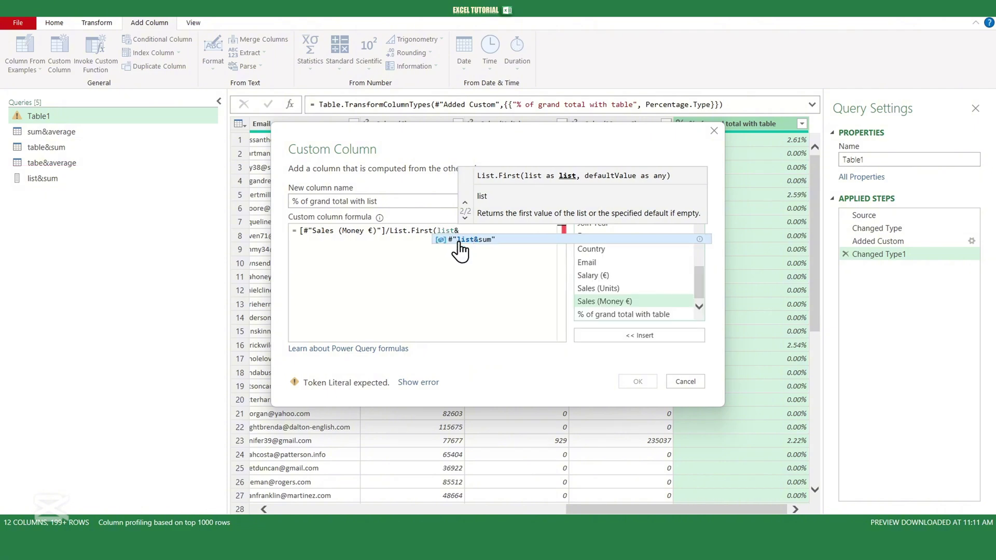
left_click(462, 239)
type(")")
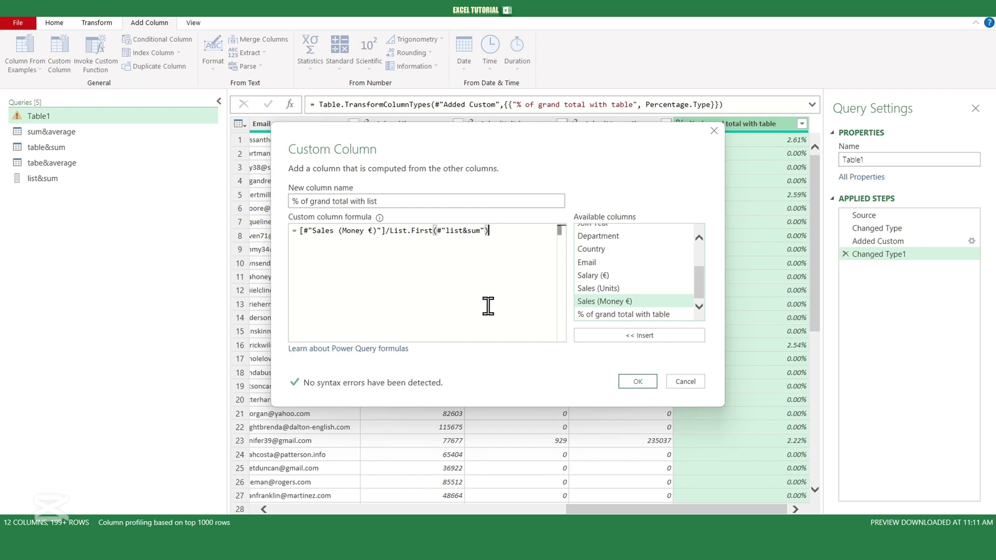
left_click(637, 381)
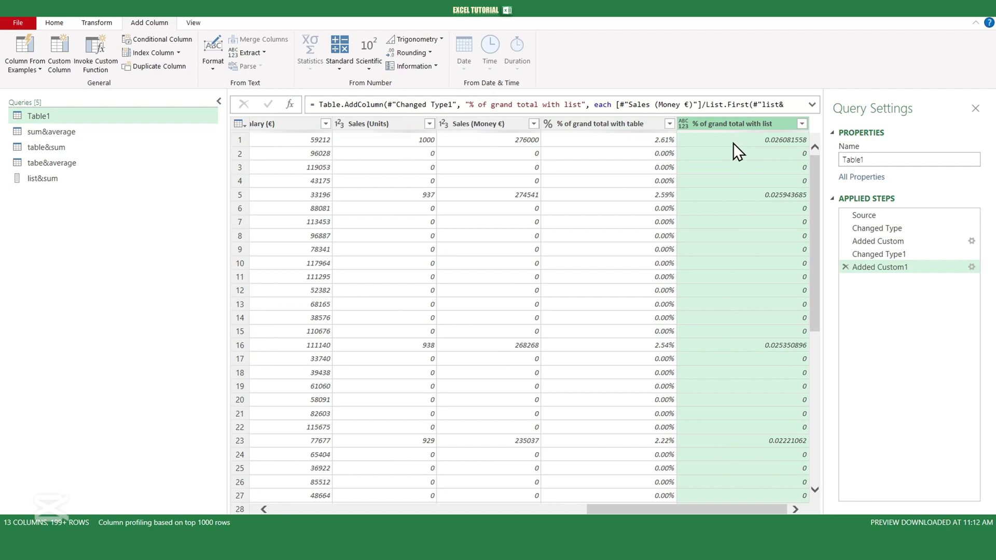
Set the '% of grand total with list' column's data type to Percentage
left_click(684, 124)
left_click(720, 176)
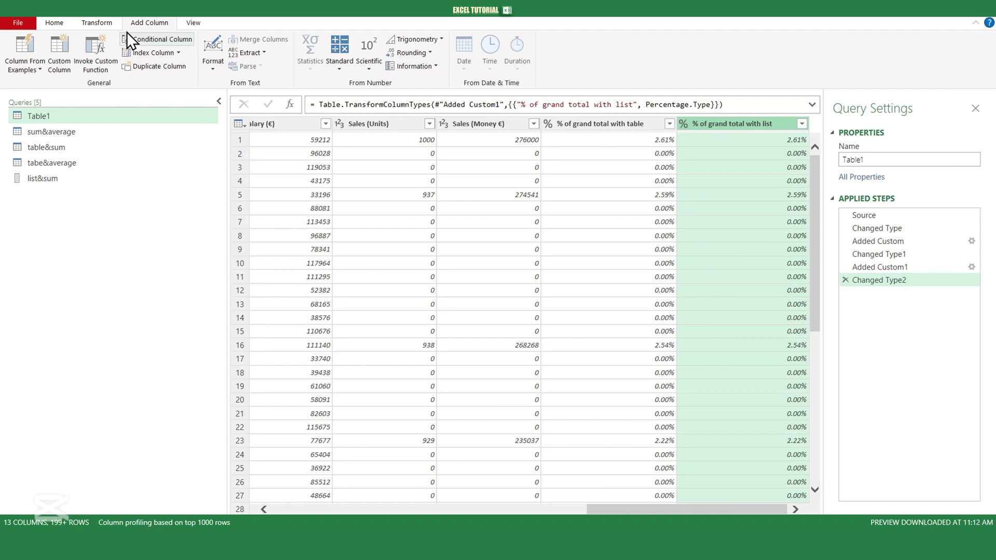
Add custom column '% of grand total with source' as [#"Sales (Money €)"]/List.Sum(Source[#"Sales (Money €)"])
left_click(62, 62)
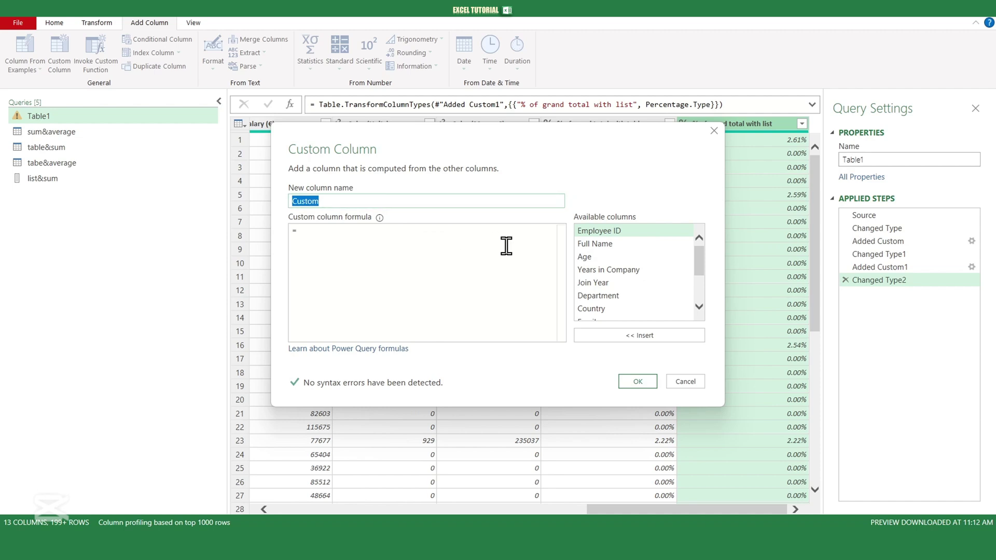
type("% of grand total with source")
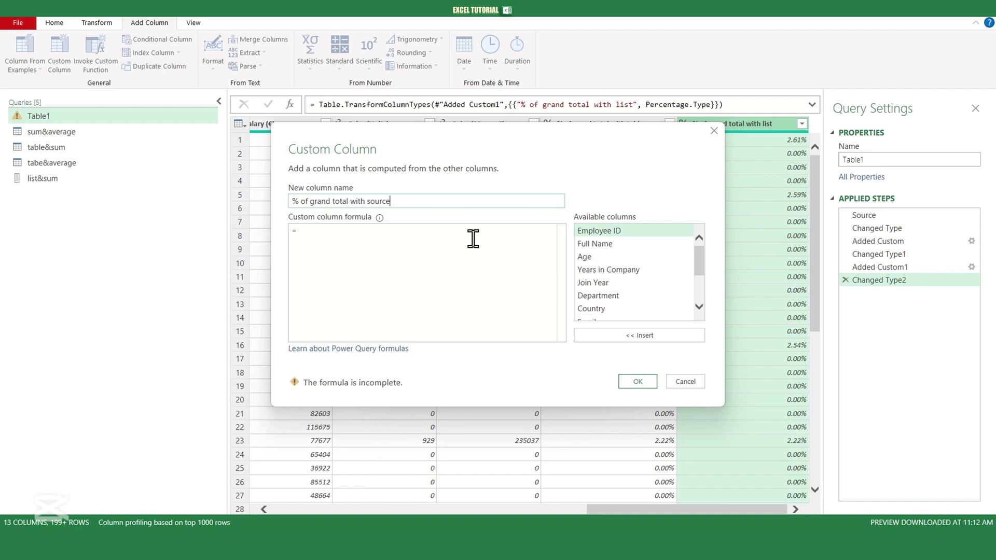
scroll(693, 288, "down", 2)
double_click(630, 288)
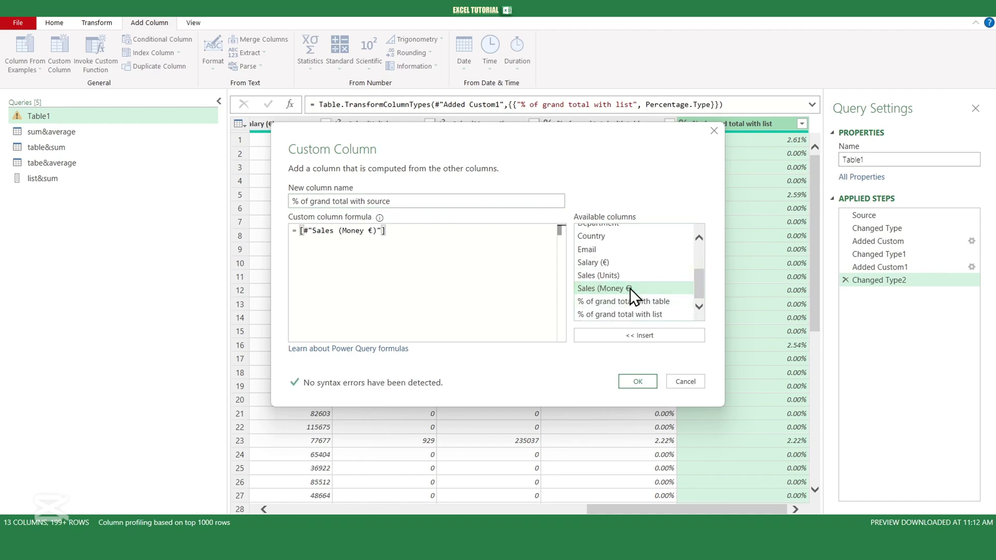
type("/List.Sum")
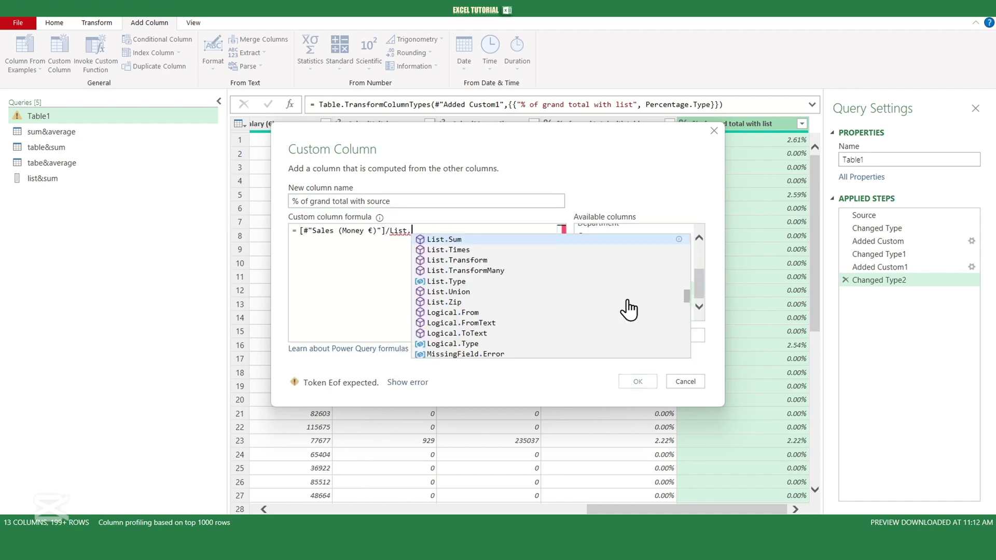
type("S")
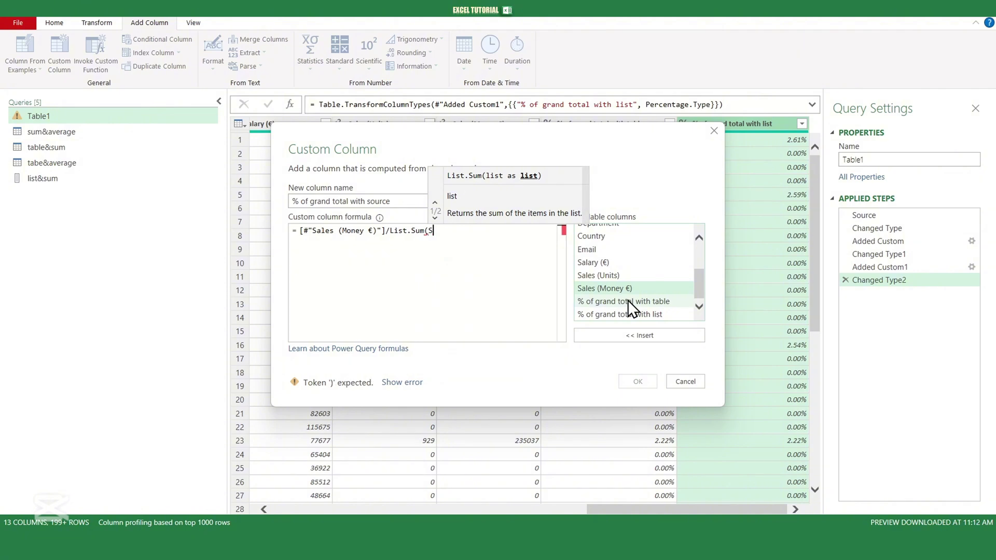
type("ource[")
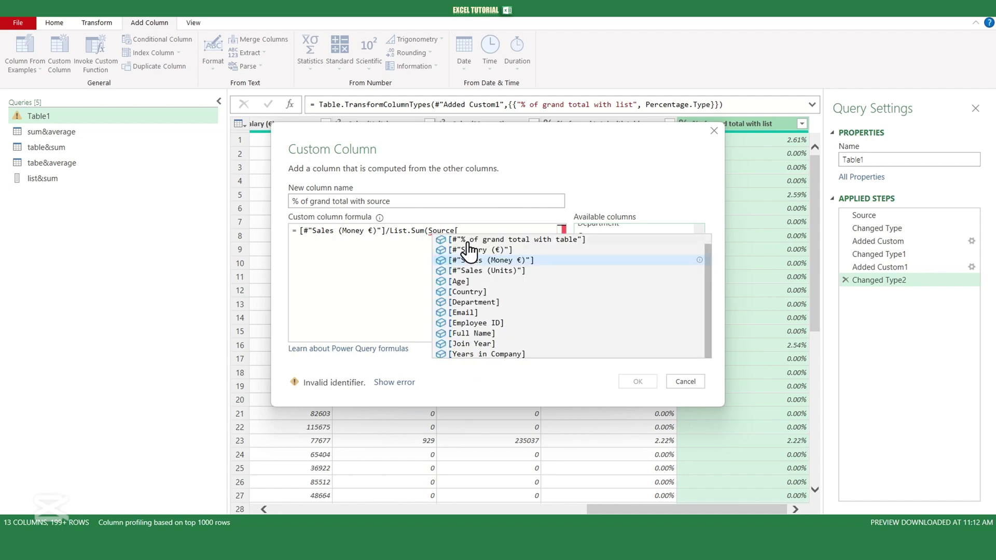
left_click(470, 260)
type(")")
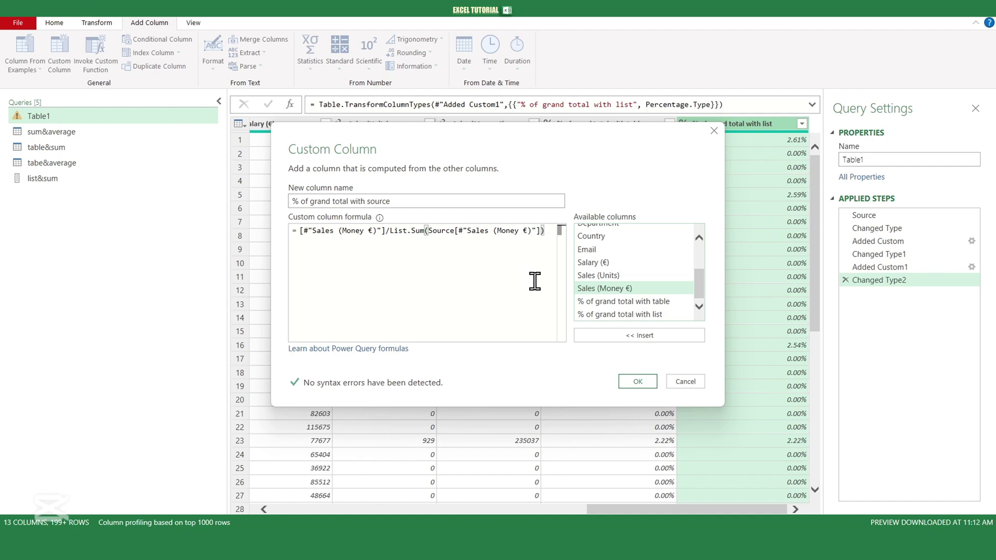
left_click(641, 380)
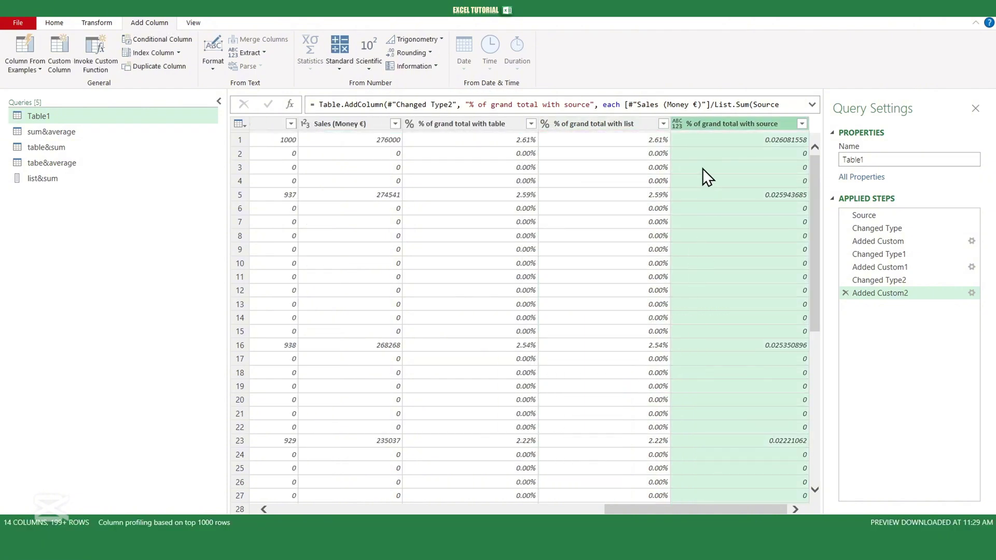
Set the '% of grand total with source' column's data type to Percentage
left_click(677, 125)
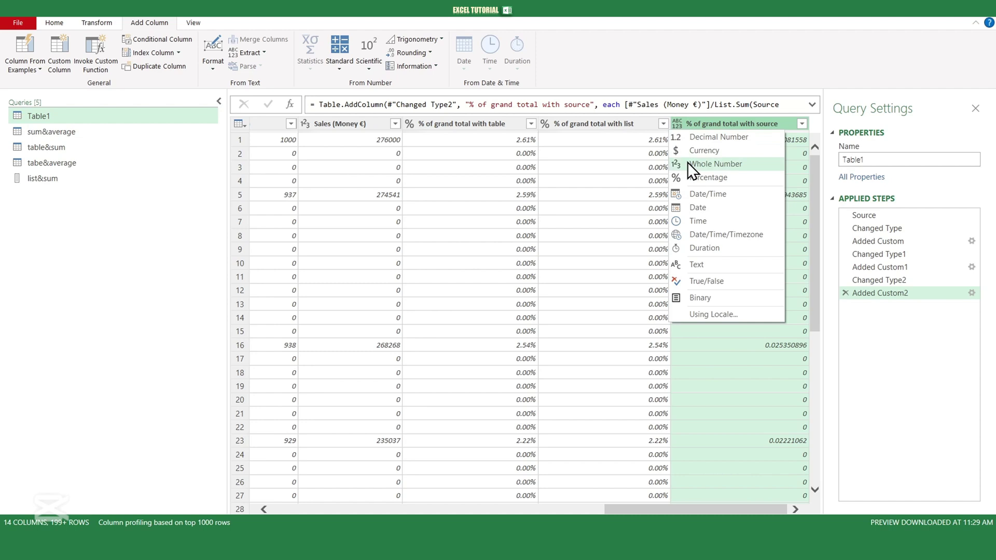
left_click(705, 179)
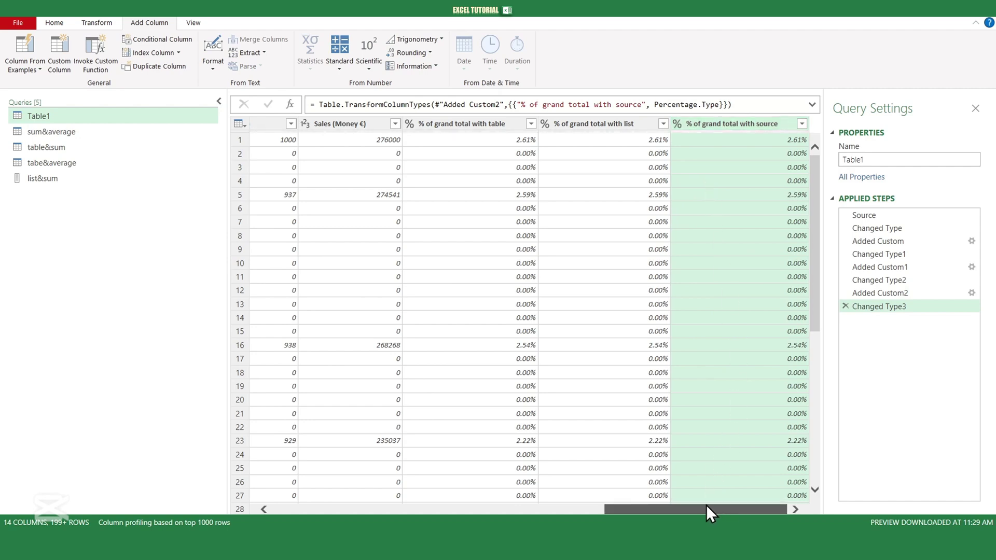
left_click_drag(707, 506, 328, 507)
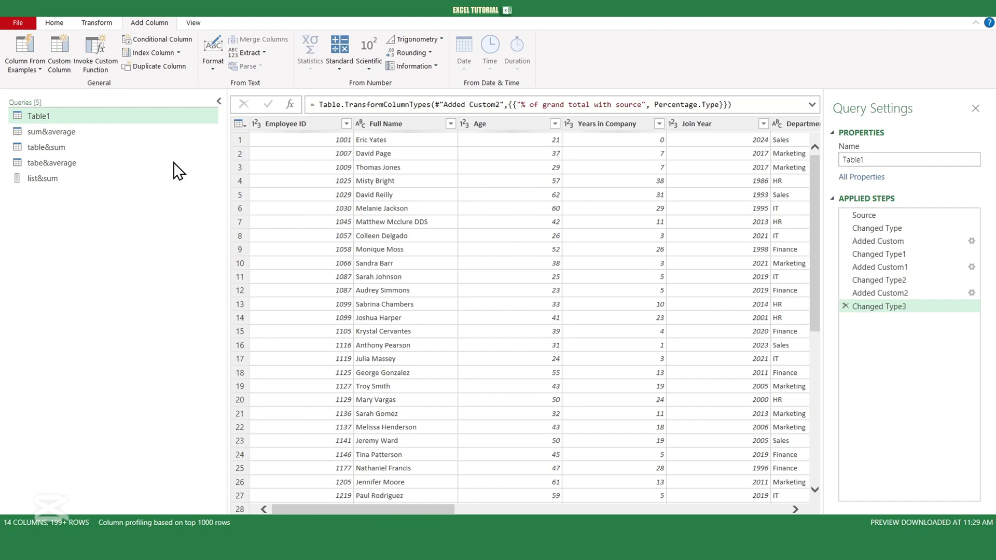
Close the Power Query Editor and load all queries into Excel
left_click(54, 24)
left_click(20, 71)
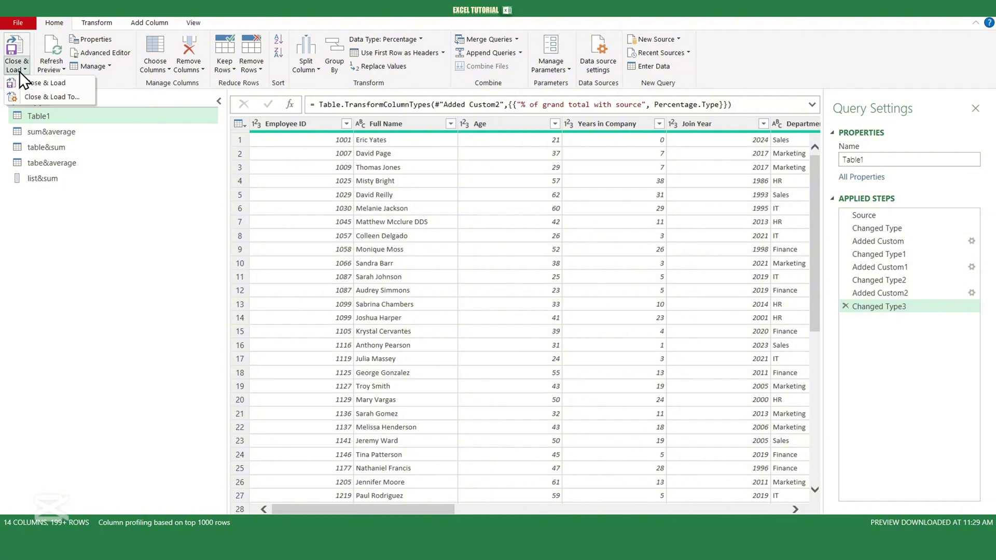
left_click(46, 83)
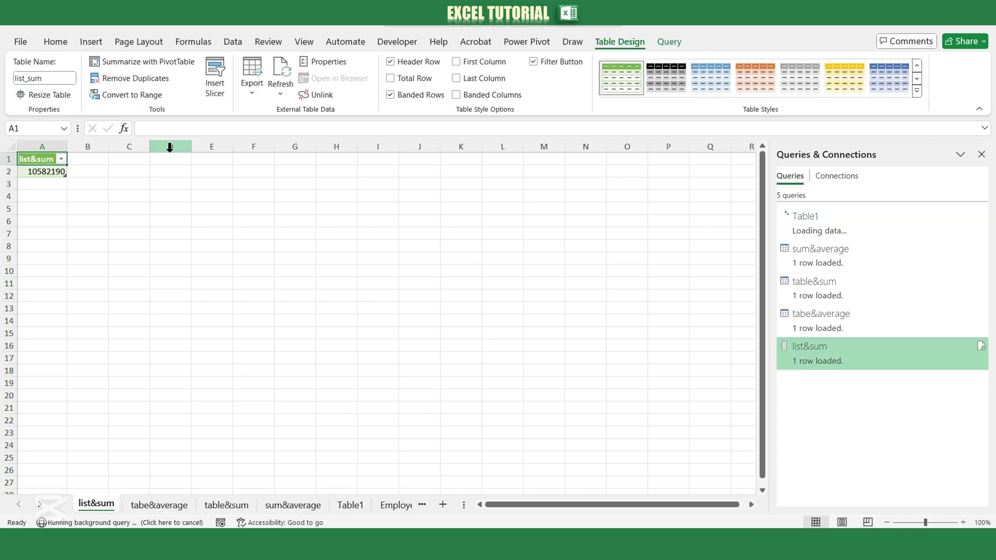
Review the tabe&average, table&sum, sum&average and Table1 sheets in turn
left_click(141, 510)
left_click(213, 505)
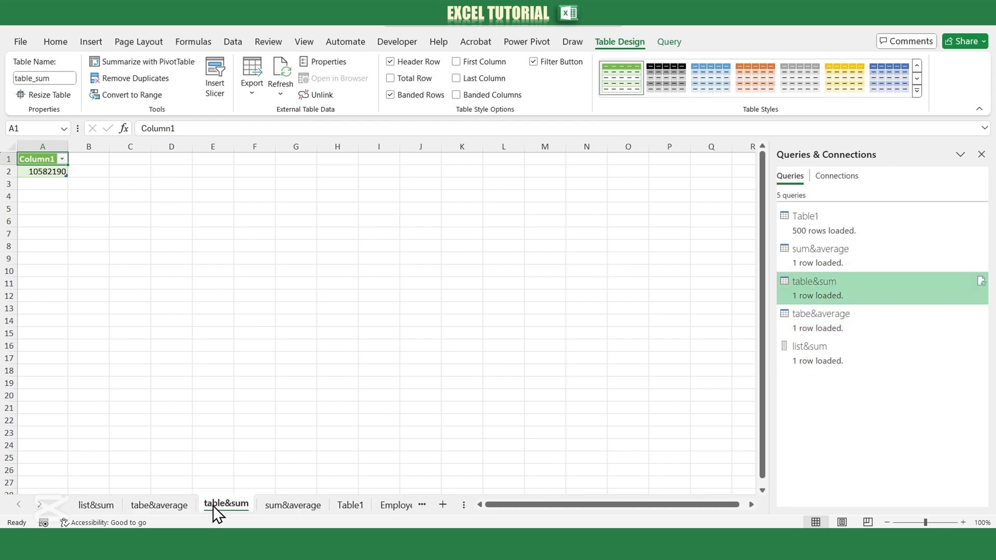
left_click(278, 505)
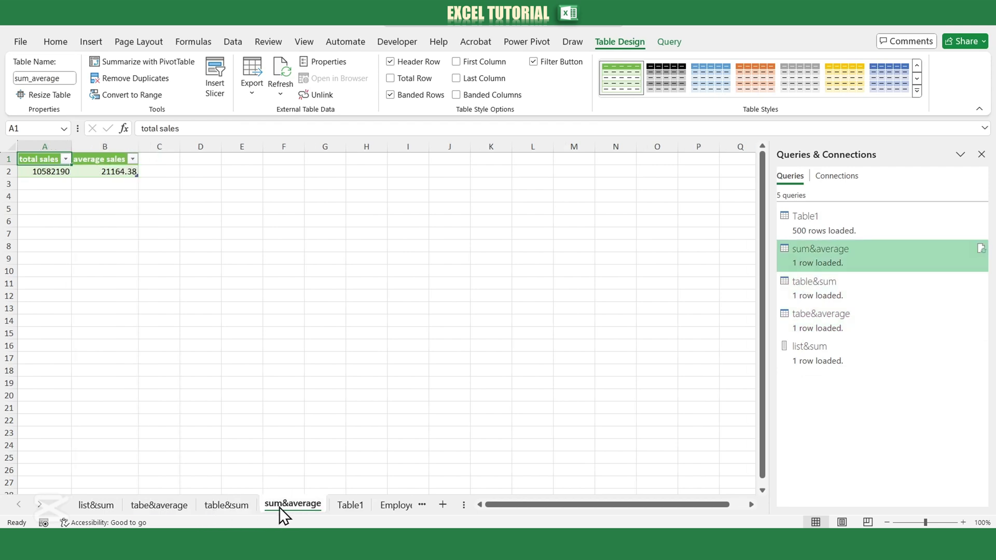
left_click(334, 502)
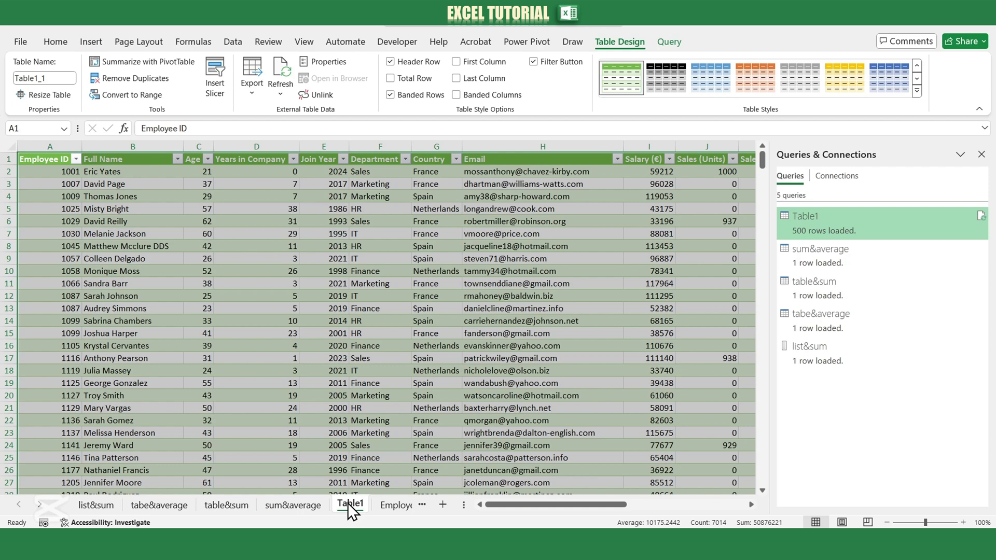
Inspect Table1's three % of grand total columns in L1, M1 and N1
left_click_drag(508, 505, 629, 503)
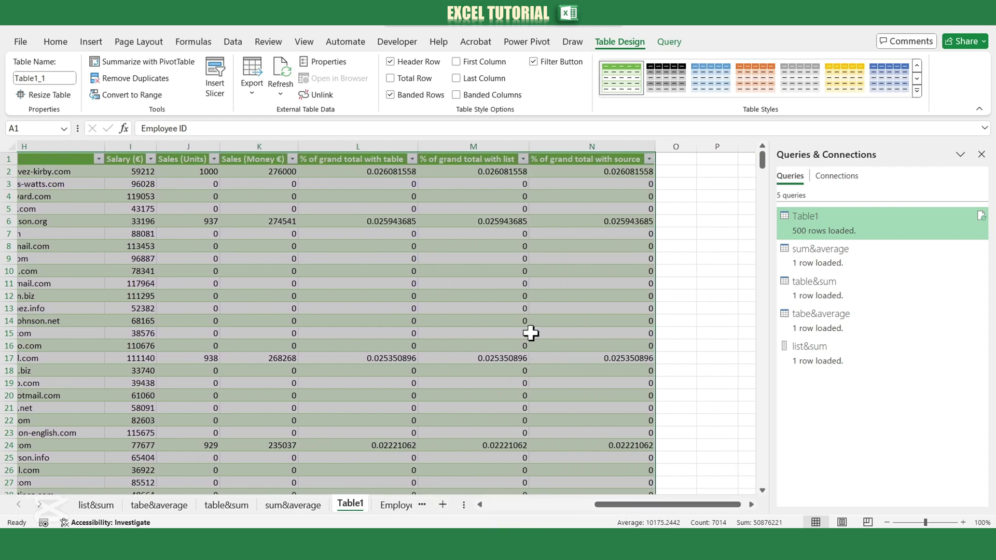
left_click(342, 159)
left_click(436, 159)
left_click(538, 161)
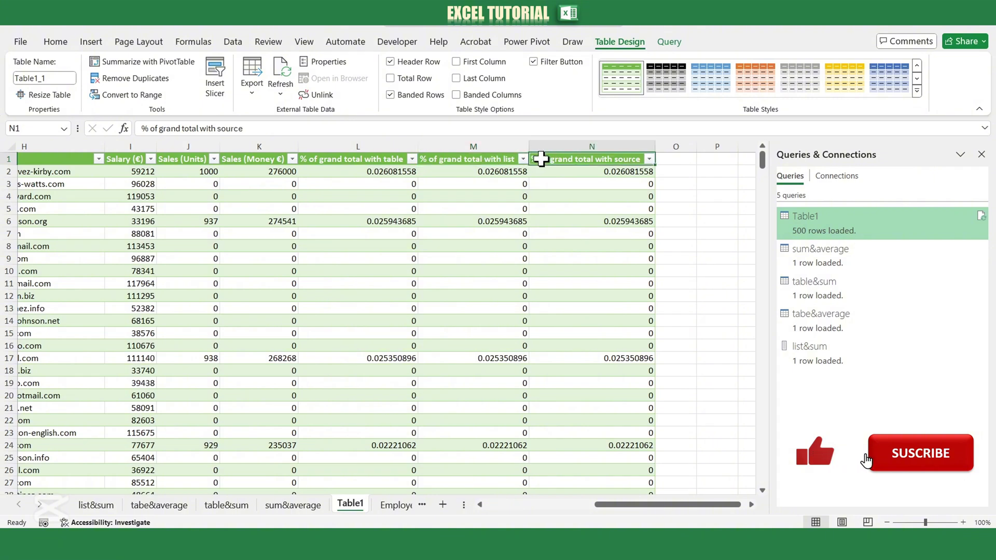